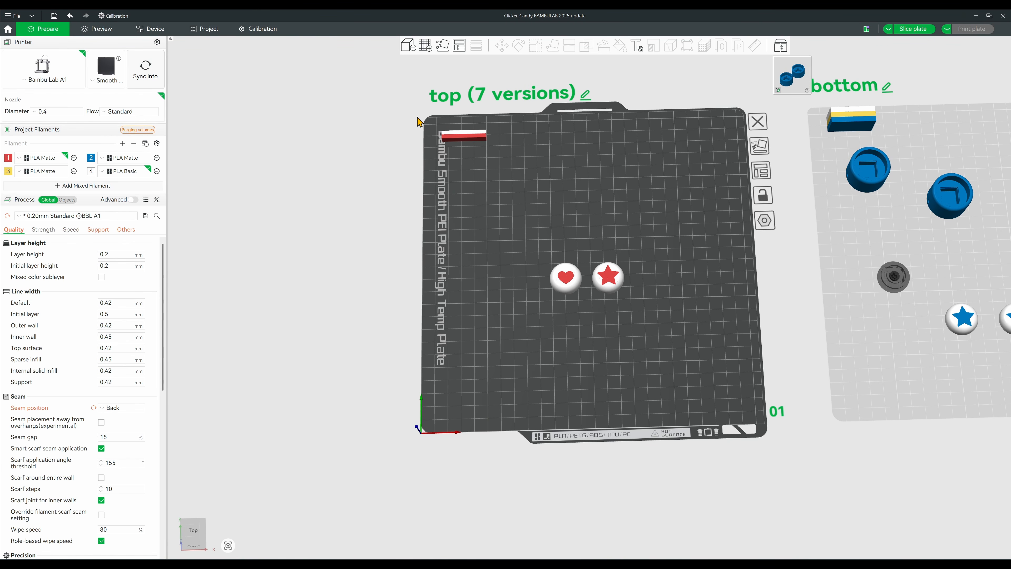
# Slice the top plate with only the heart and star parts and review the print time and filament use
pyautogui.click(914, 31)
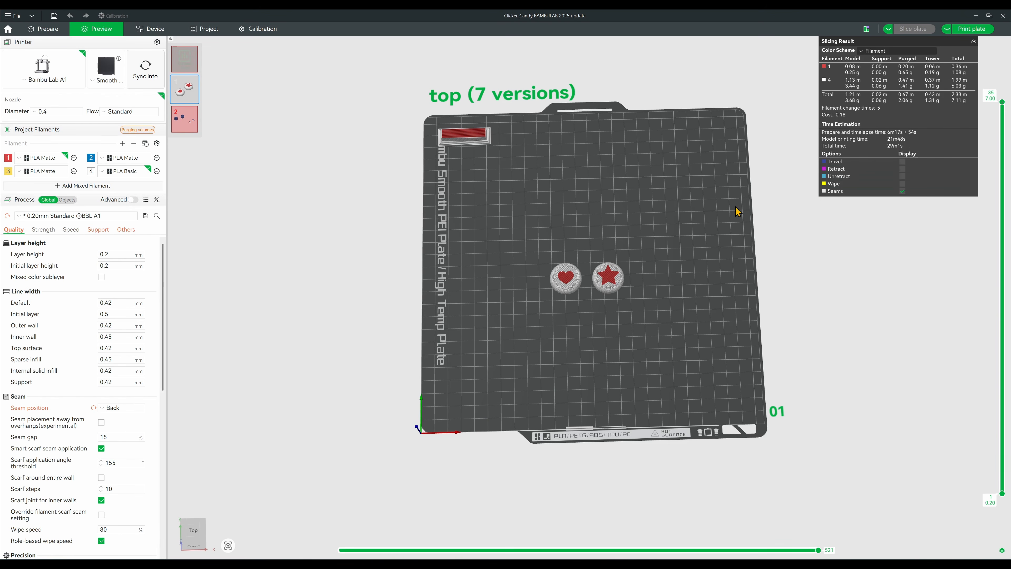
pyautogui.click(36, 35)
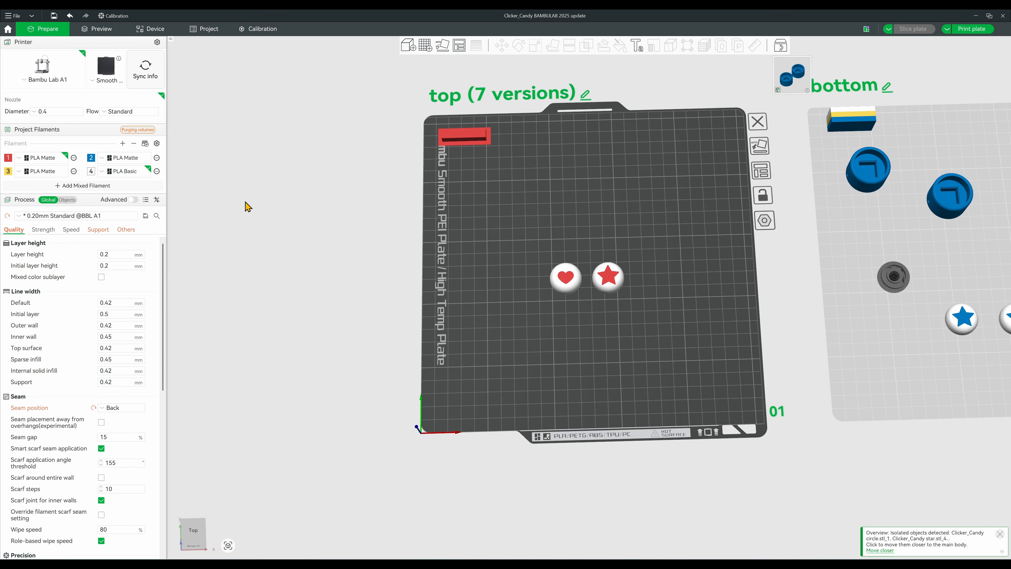
# Move one blue twist part from the bottom plate to behind the heart and star on the top plate, checking its sliced preview
pyautogui.moveTo(878, 181); pyautogui.dragTo(682, 187)
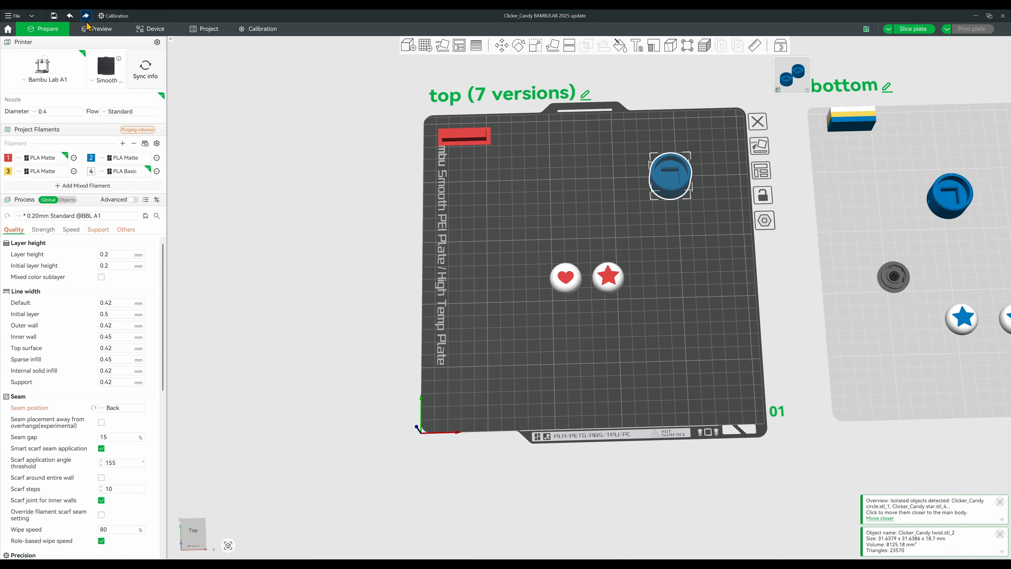
pyautogui.click(91, 31)
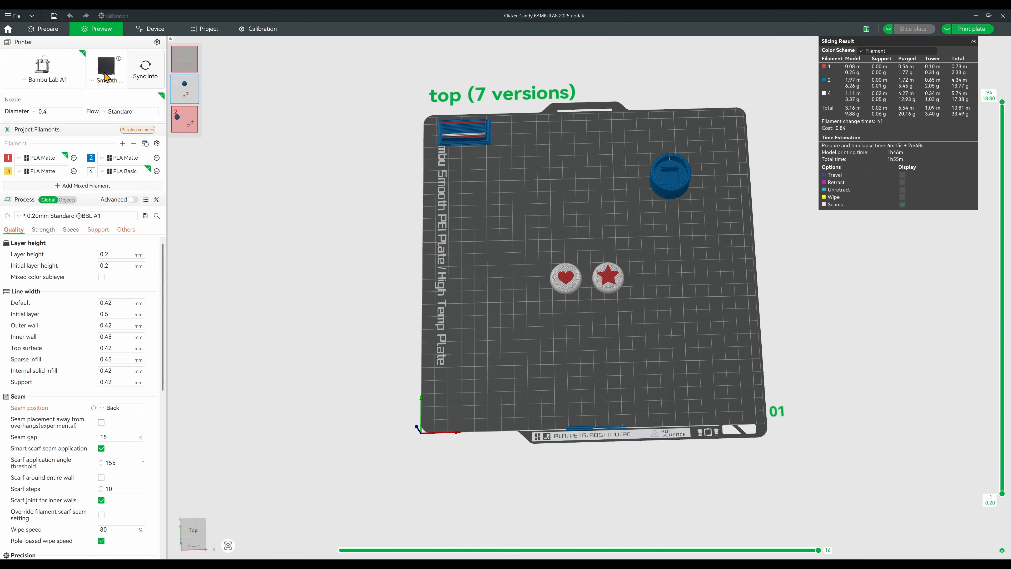
pyautogui.click(50, 29)
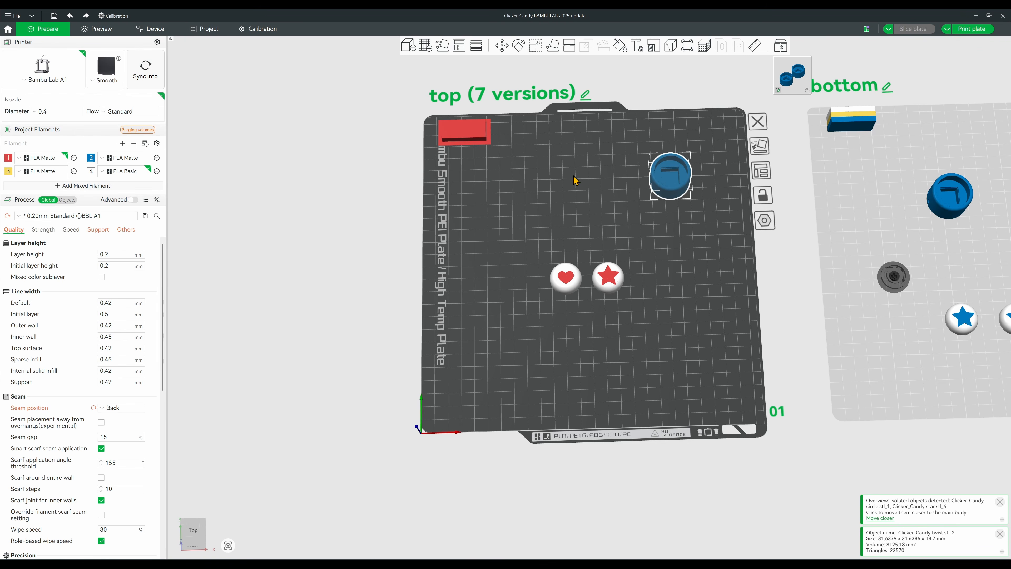
pyautogui.moveTo(662, 174); pyautogui.dragTo(595, 181)
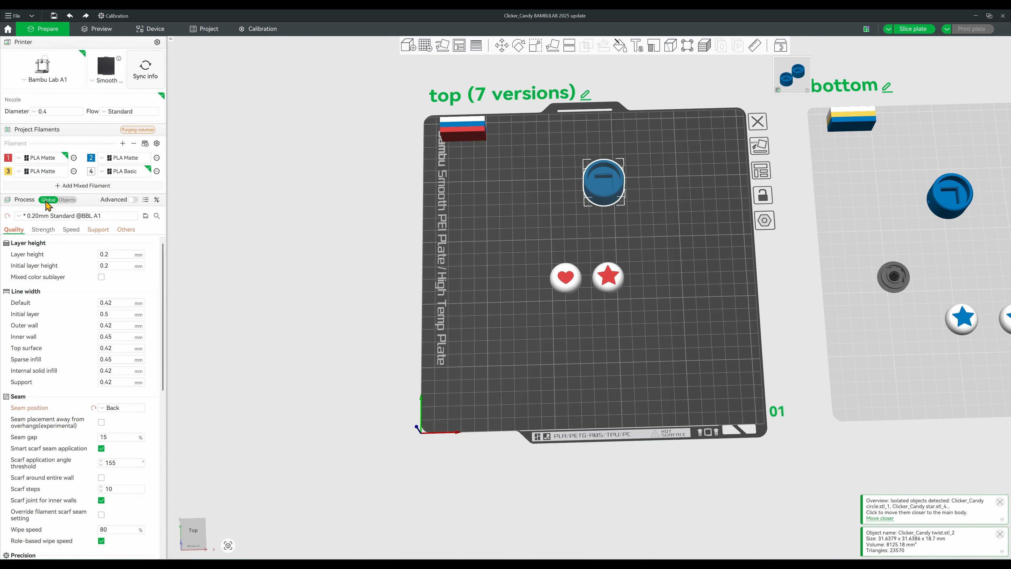
# Set the print sequence to By object and accept printing by object with the traditional timelapse mode
pyautogui.click(127, 230)
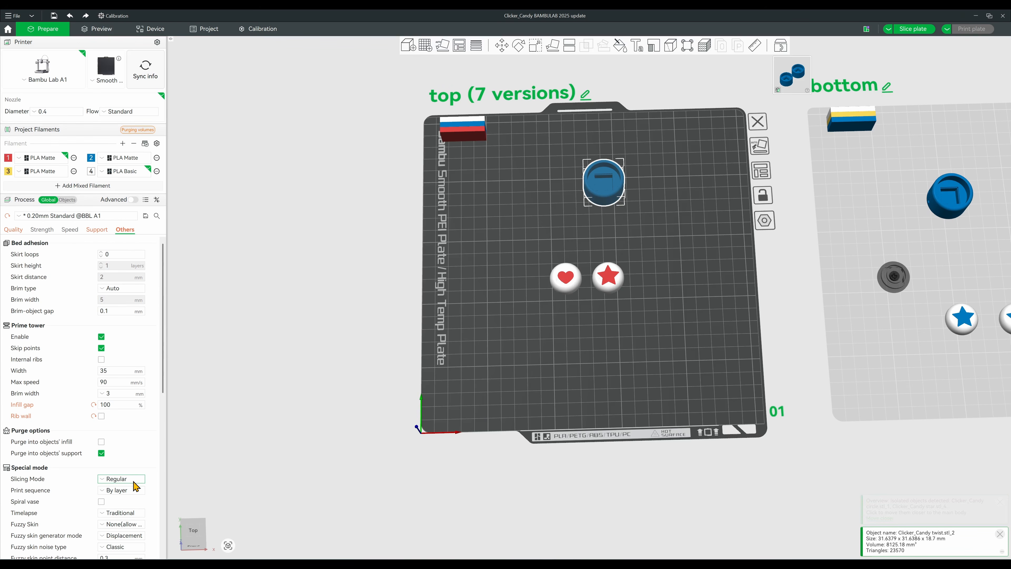
pyautogui.click(121, 493)
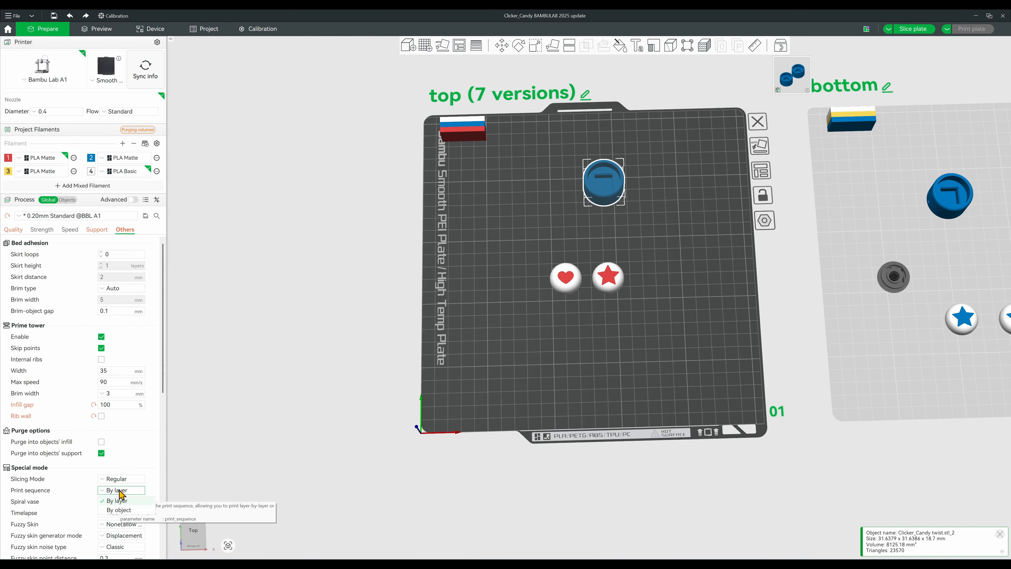
pyautogui.click(120, 510)
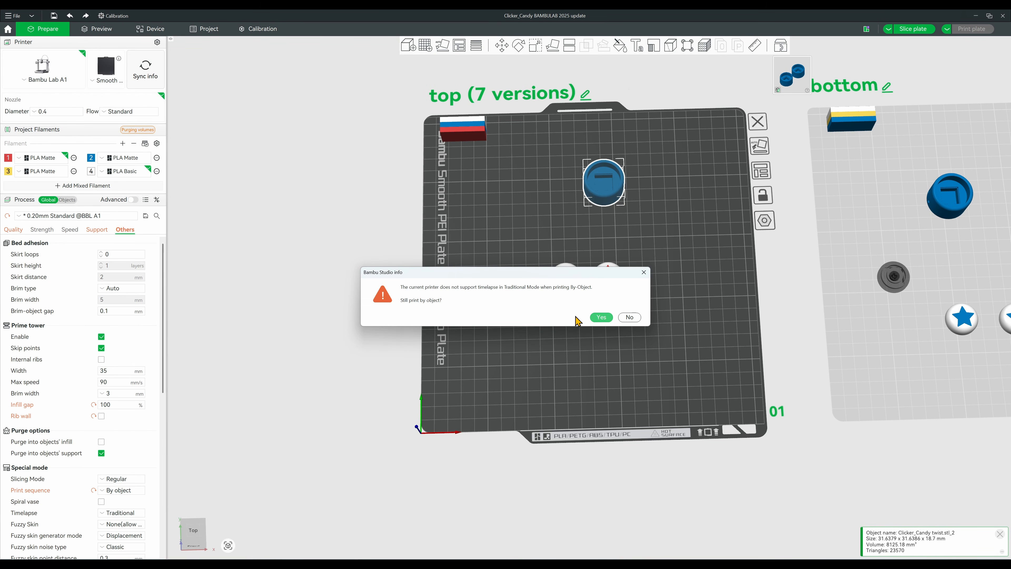
pyautogui.click(602, 318)
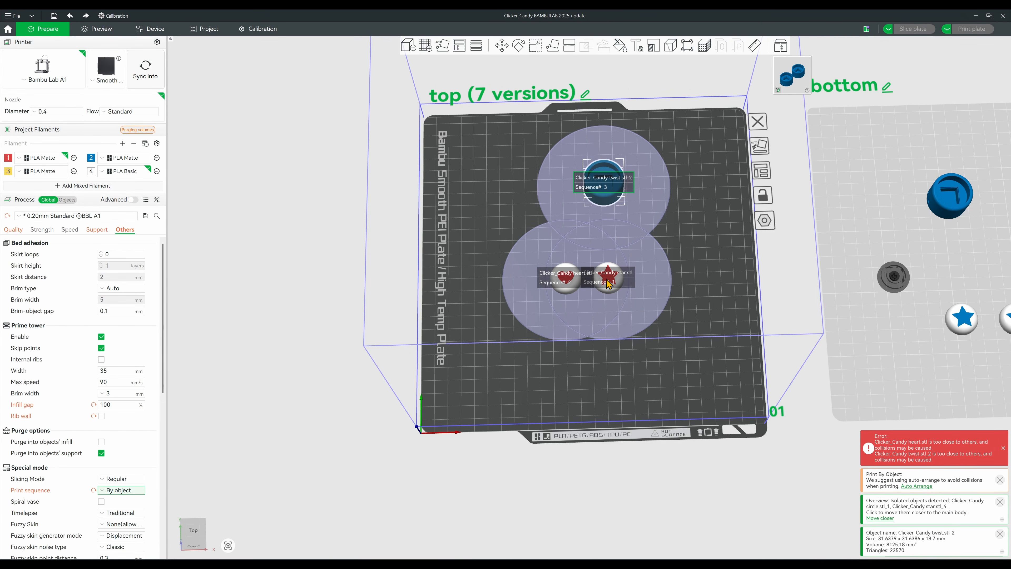
# Try different spacings of the heart and star around the twist part, and auto-arrange the top plate
pyautogui.moveTo(608, 284); pyautogui.dragTo(682, 330)
pyautogui.moveTo(568, 279); pyautogui.dragTo(528, 328)
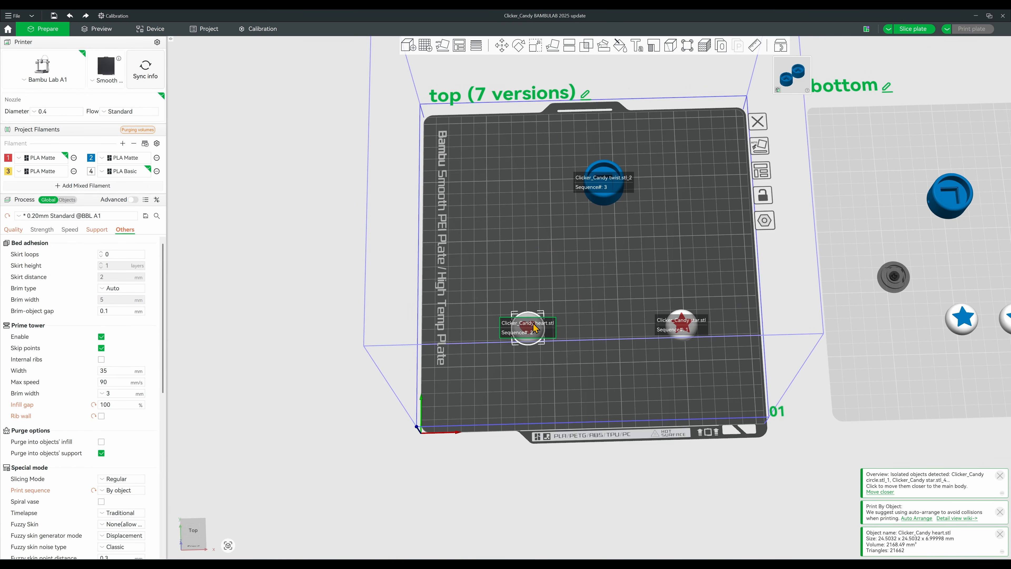
pyautogui.moveTo(534, 329); pyautogui.dragTo(599, 233)
pyautogui.moveTo(682, 327); pyautogui.dragTo(663, 237)
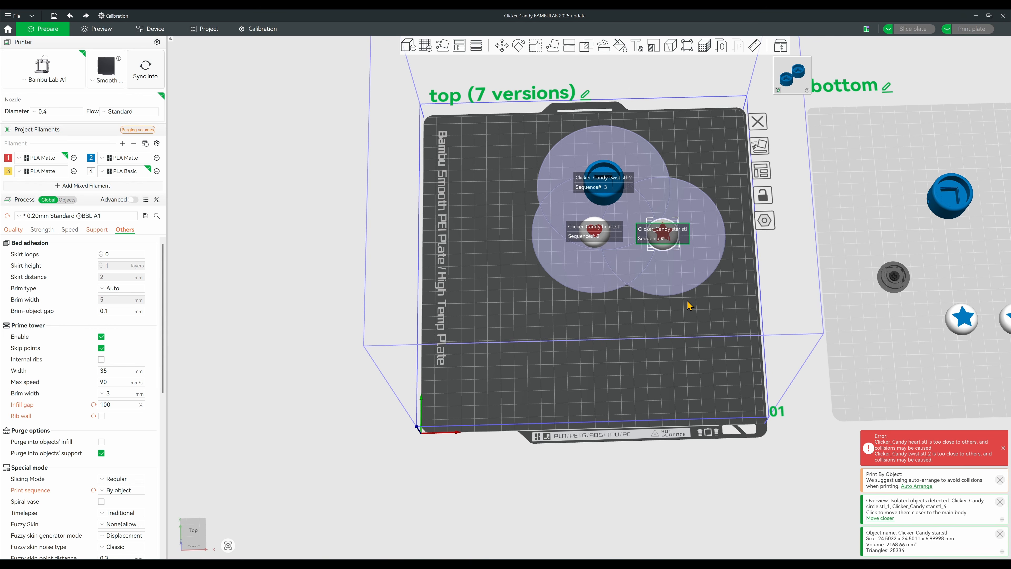
pyautogui.click(768, 177)
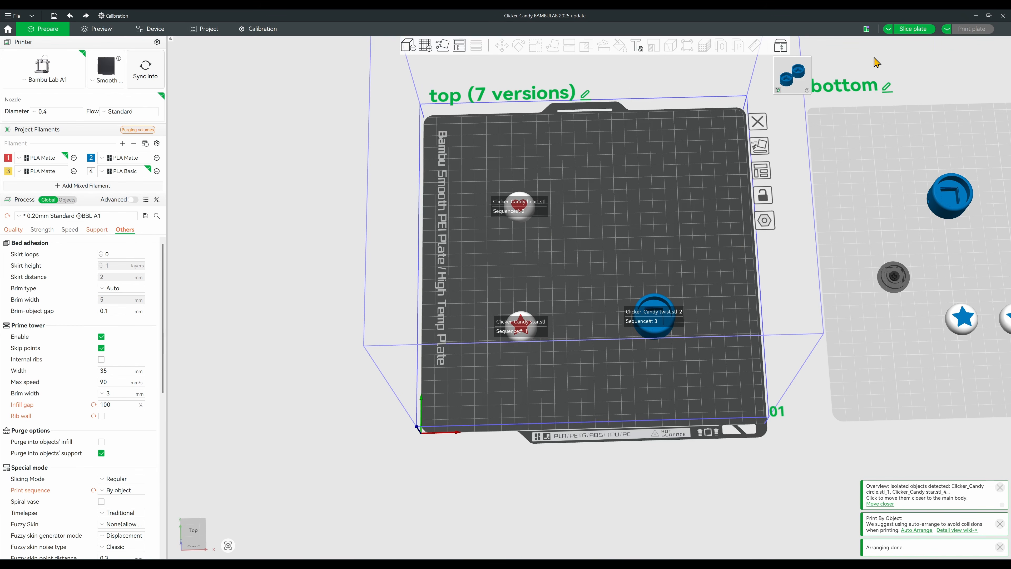
# Slice the top plate with the by-object sequence, review the result, and inspect the arranged layout in the editor
pyautogui.click(912, 30)
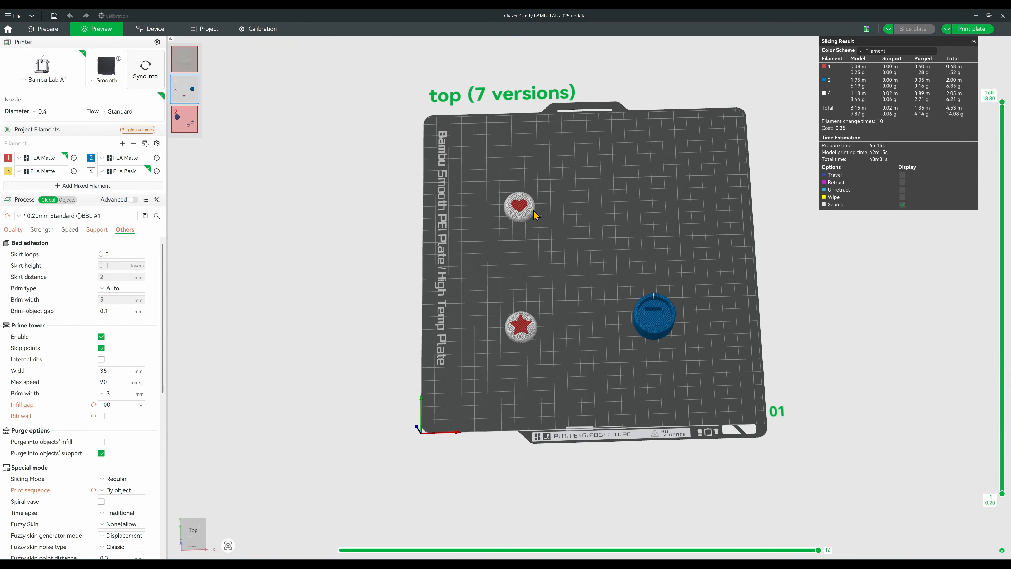
pyautogui.click(44, 30)
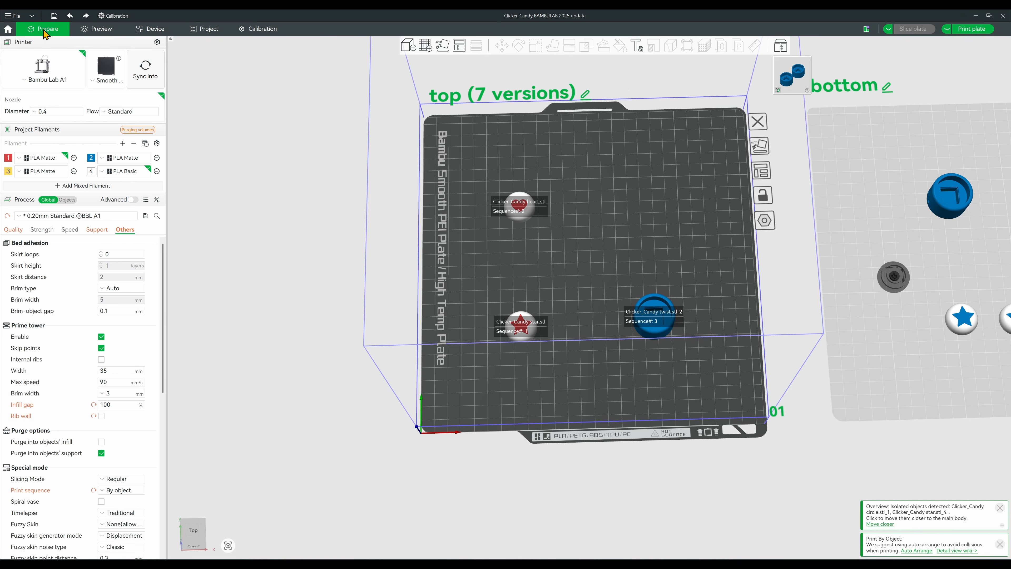
pyautogui.press('0')
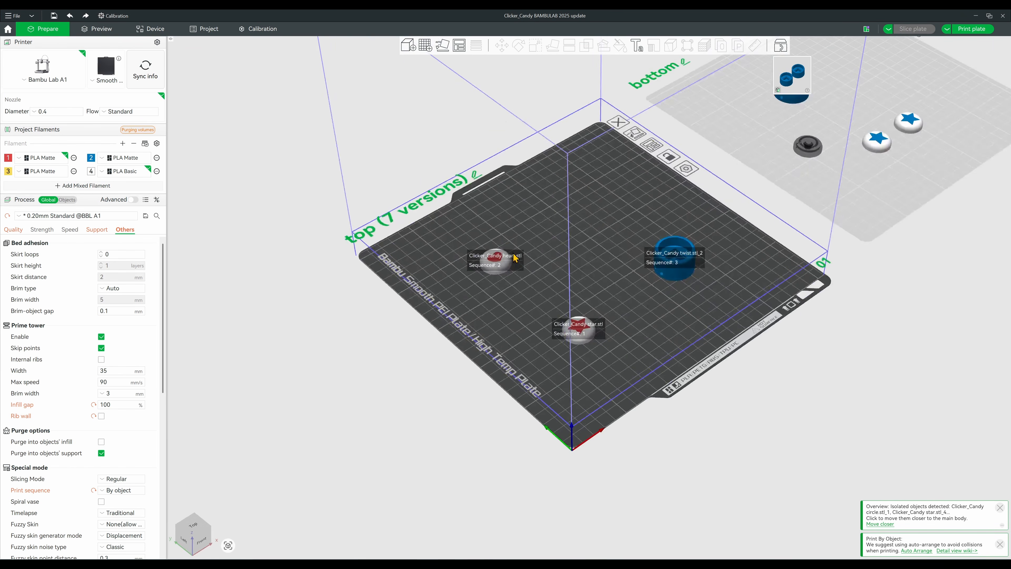
pyautogui.press('1')
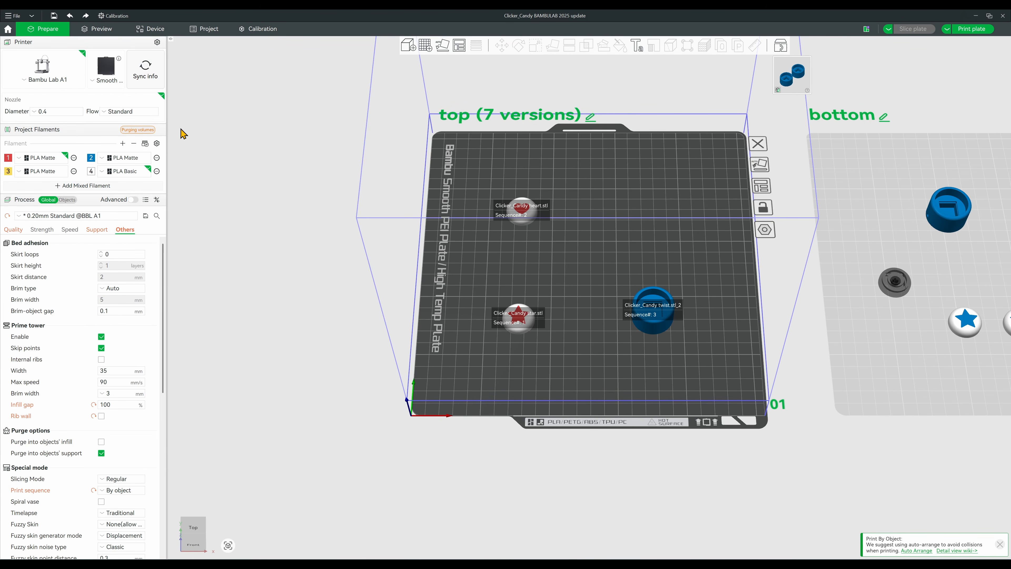
# Examine the purging volumes and multiplier for filament changes, and close the settings without changing them
pyautogui.click(148, 132)
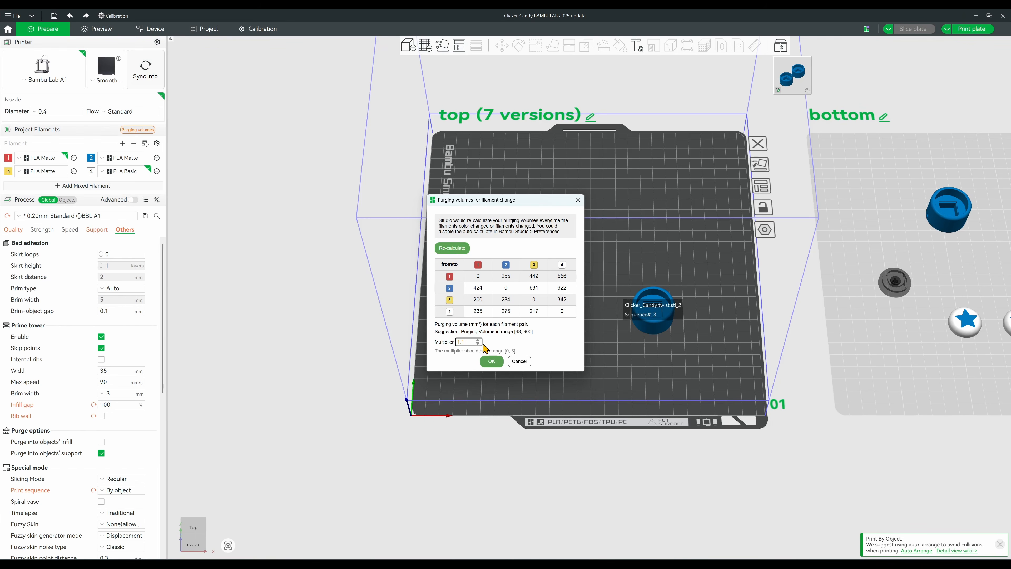
pyautogui.click(519, 361)
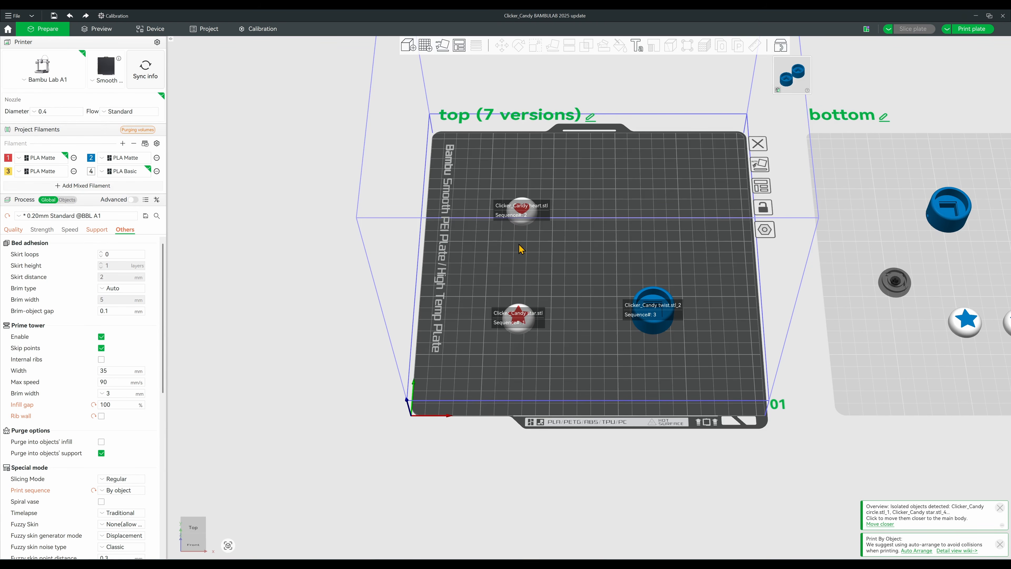
# Clone the blue twist part once and place the copy in the free back-right area of the top plate
pyautogui.rightClick(658, 295)
pyautogui.click(676, 286)
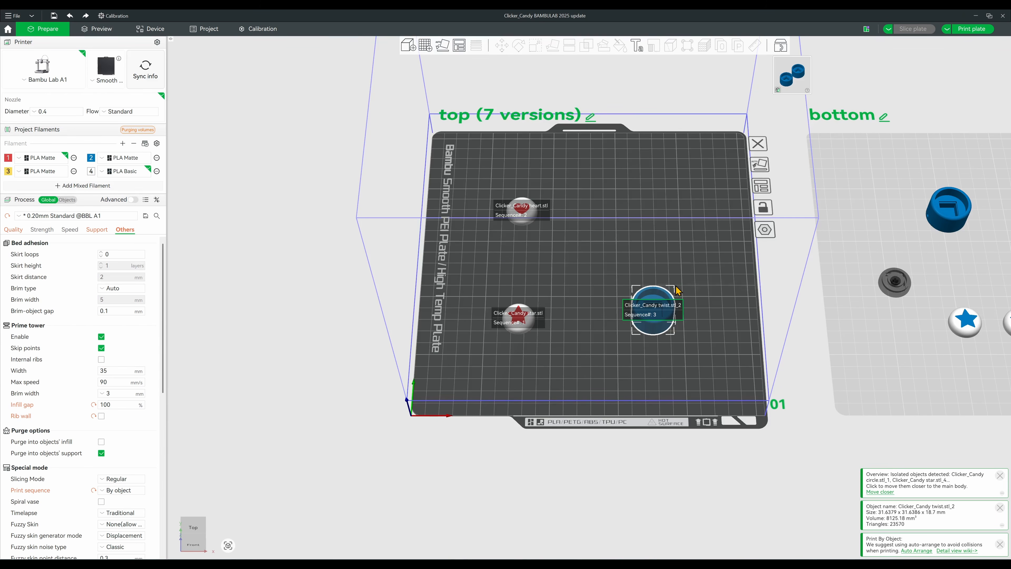
pyautogui.click(500, 298)
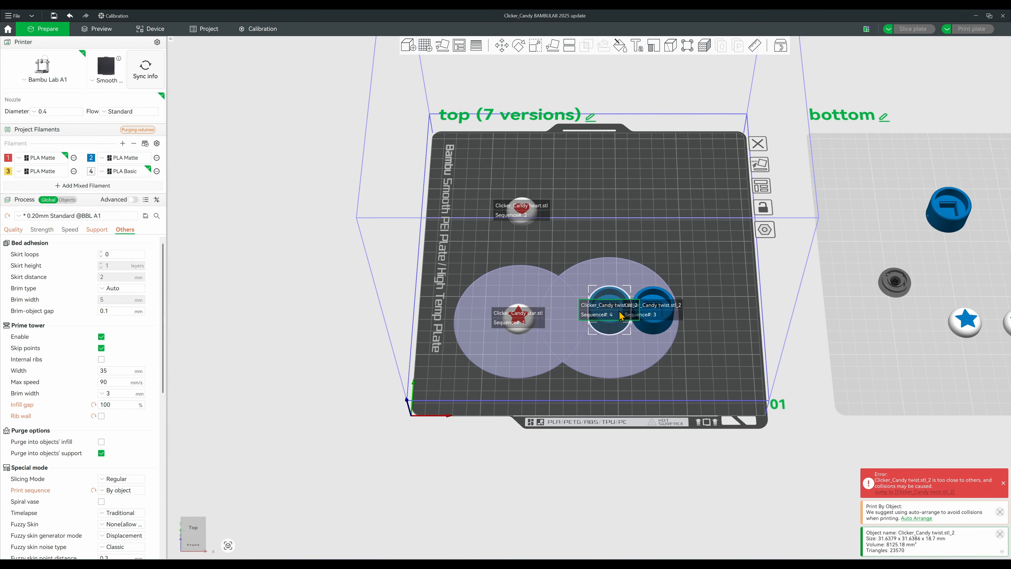
pyautogui.moveTo(621, 315); pyautogui.dragTo(671, 207)
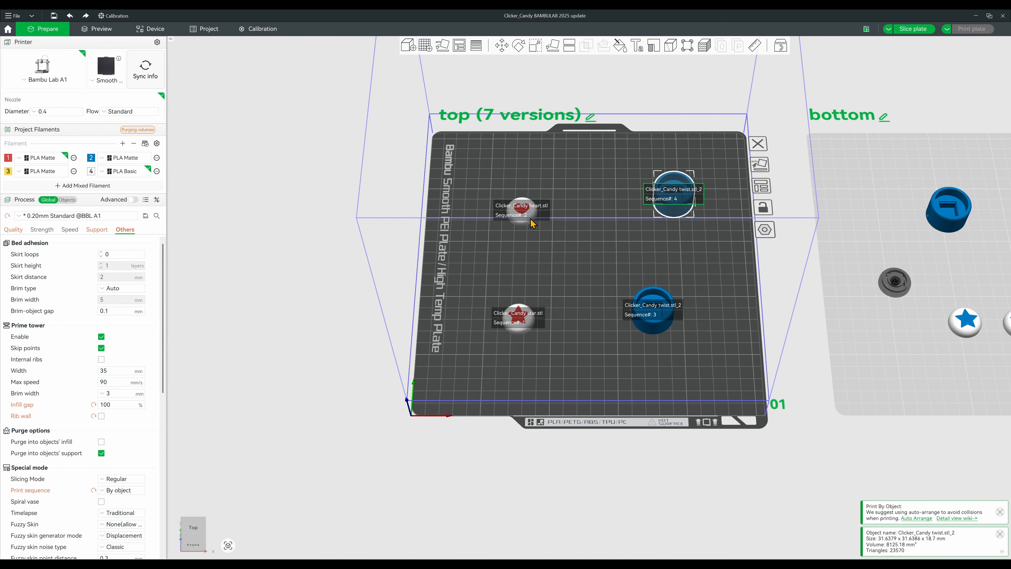
# Move the cloned twist beside the original, clone the heart part once, and place the new heart at the plate's back right
pyautogui.moveTo(681, 197); pyautogui.dragTo(678, 278)
pyautogui.click(522, 213)
pyautogui.rightClick(523, 213)
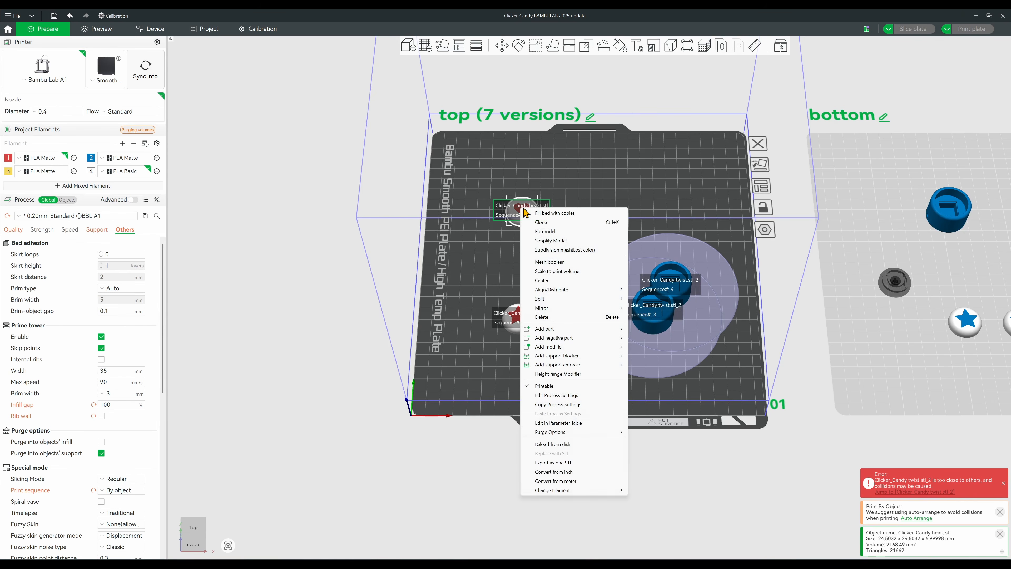
pyautogui.click(540, 225)
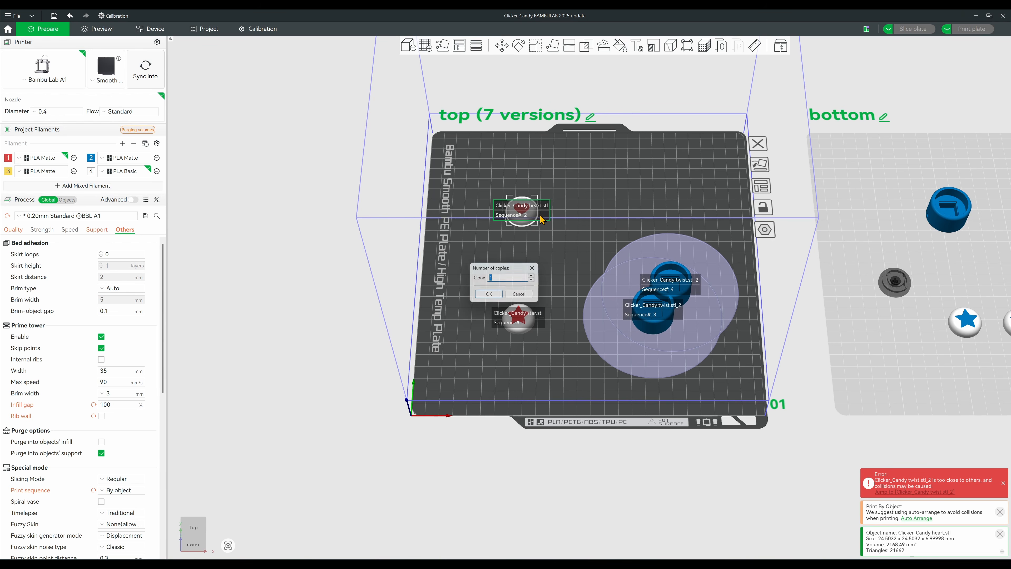
pyautogui.click(490, 295)
pyautogui.moveTo(525, 238); pyautogui.dragTo(669, 196)
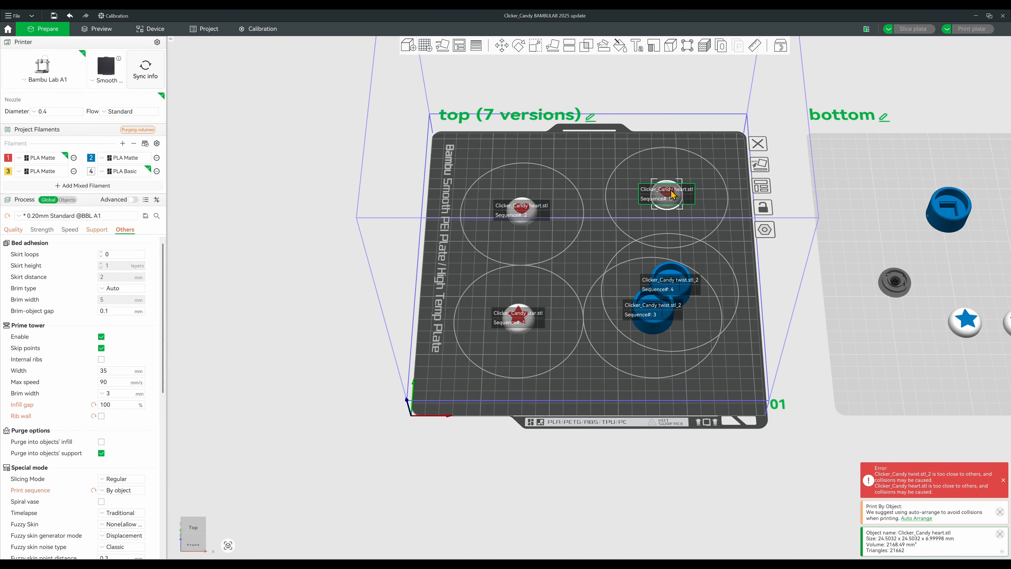
# Space the two twist parts apart and auto-arrange all objects on the top plate
pyautogui.moveTo(670, 284)
pyautogui.mouseDown()
pyautogui.moveTo(685, 203)
pyautogui.moveTo(690, 247)
pyautogui.mouseUp()
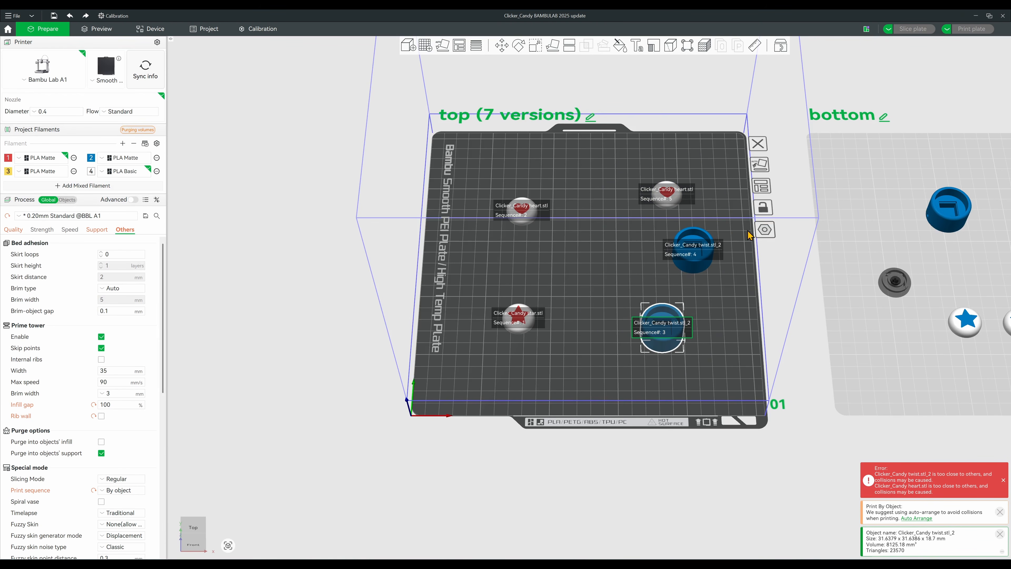
pyautogui.click(764, 207)
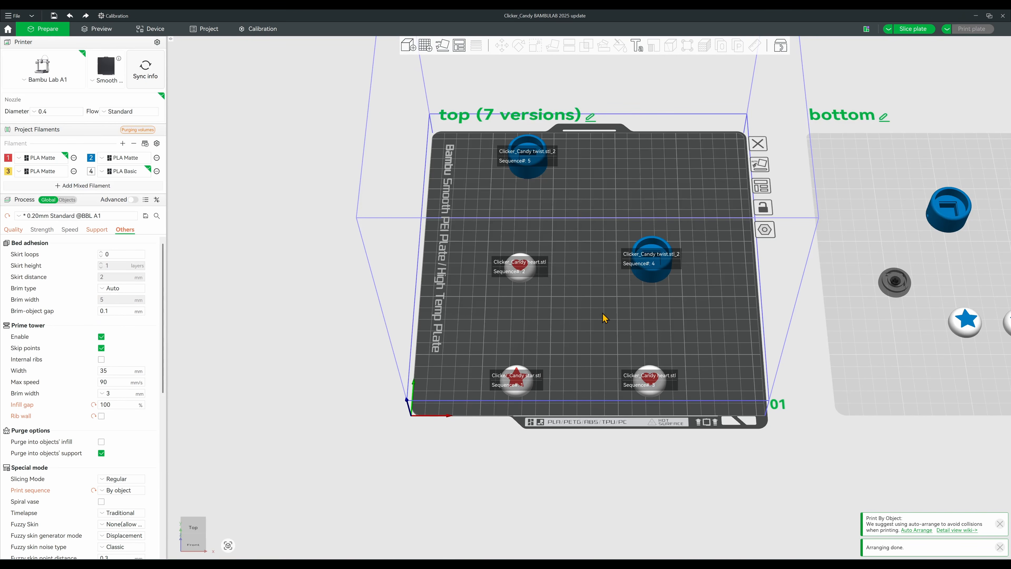
# Rearrange the top plate by hand, with the hearts at the back, the star in front of them, and the twists together on the right
pyautogui.moveTo(520, 389); pyautogui.dragTo(676, 194)
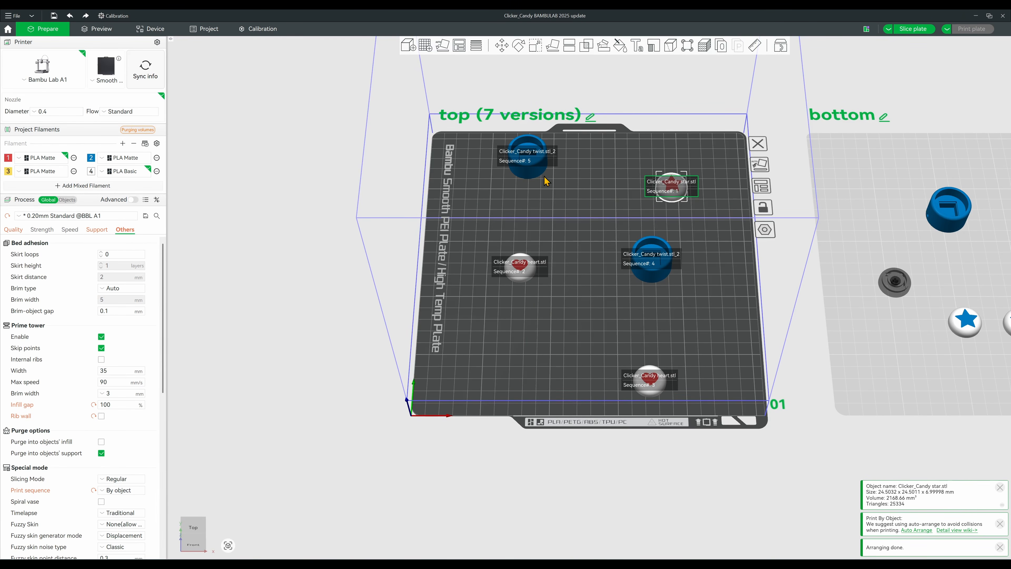
pyautogui.moveTo(522, 161); pyautogui.dragTo(507, 331)
pyautogui.moveTo(518, 266); pyautogui.dragTo(507, 205)
pyautogui.moveTo(664, 211); pyautogui.dragTo(672, 238)
pyautogui.moveTo(659, 279); pyautogui.dragTo(686, 315)
pyautogui.moveTo(641, 382); pyautogui.dragTo(591, 185)
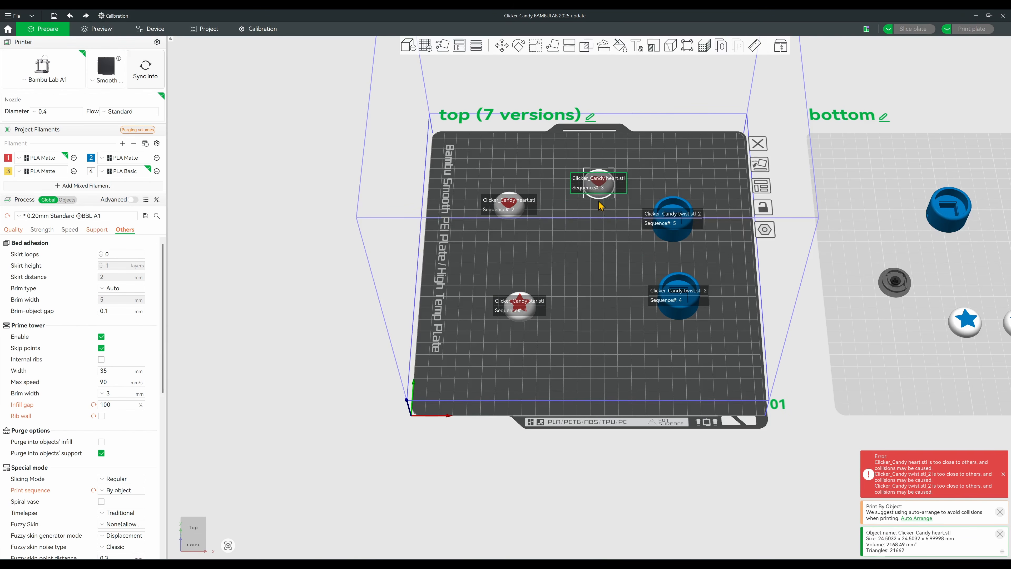
pyautogui.moveTo(679, 303)
pyautogui.mouseDown()
pyautogui.moveTo(677, 329)
pyautogui.moveTo(679, 316)
pyautogui.mouseUp()
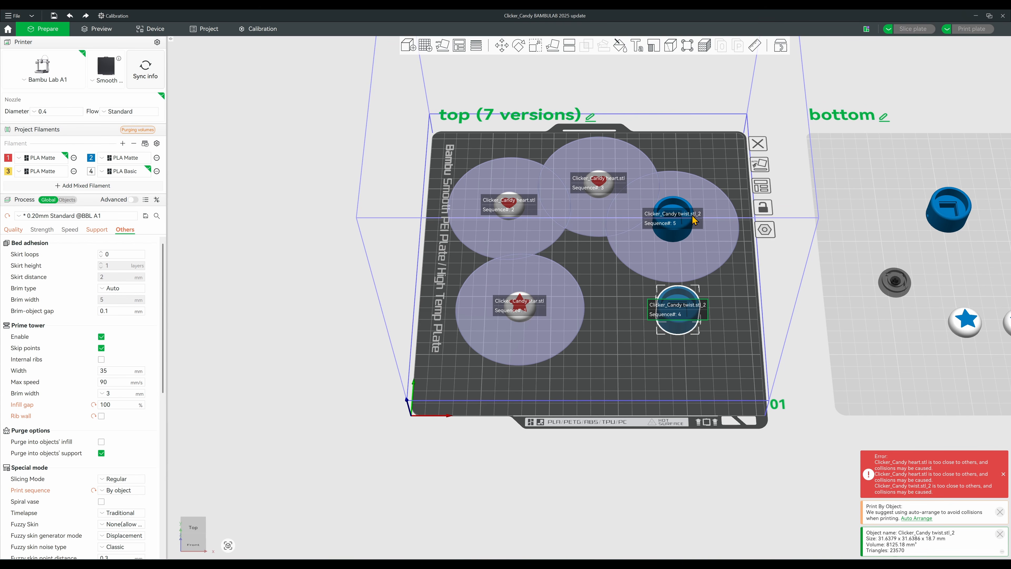
pyautogui.moveTo(690, 233); pyautogui.dragTo(693, 269)
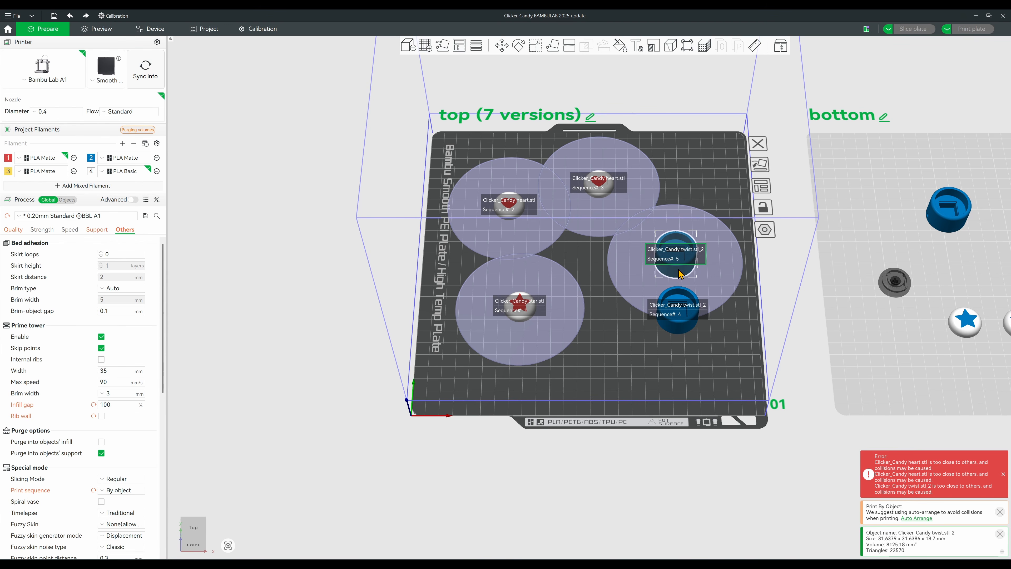
# Merge the two heart parts into a single object and shift the rear twist part slightly away from it
pyautogui.click(520, 207)
pyautogui.keyDown('ctrl'); pyautogui.click(603, 188); pyautogui.keyUp('ctrl')
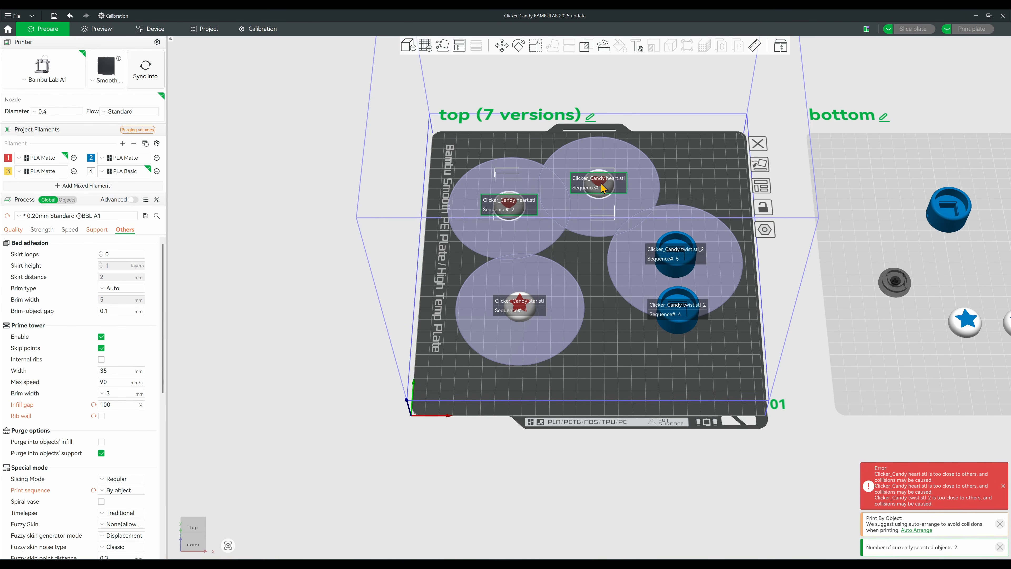
pyautogui.rightClick(604, 188)
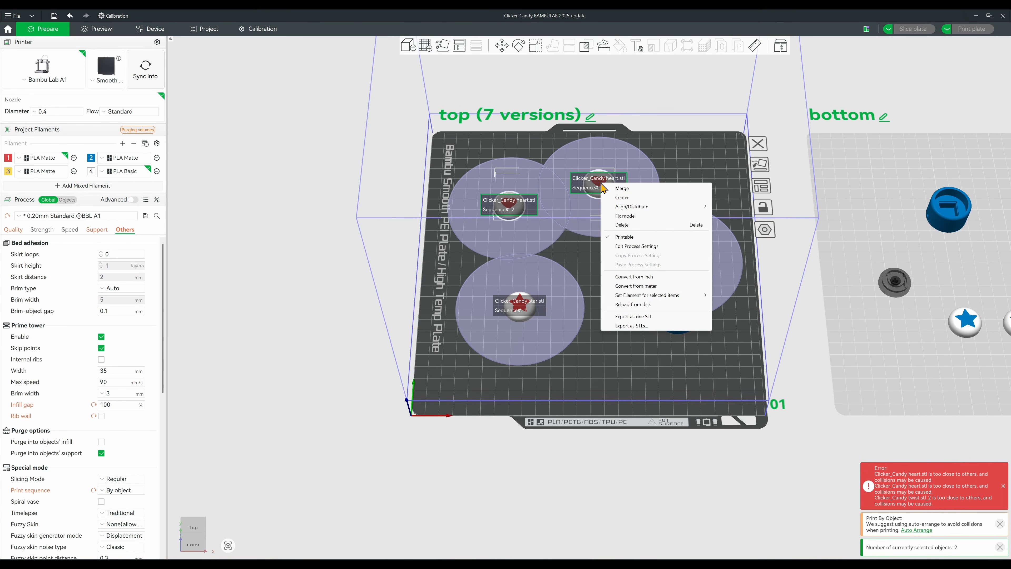
pyautogui.click(622, 189)
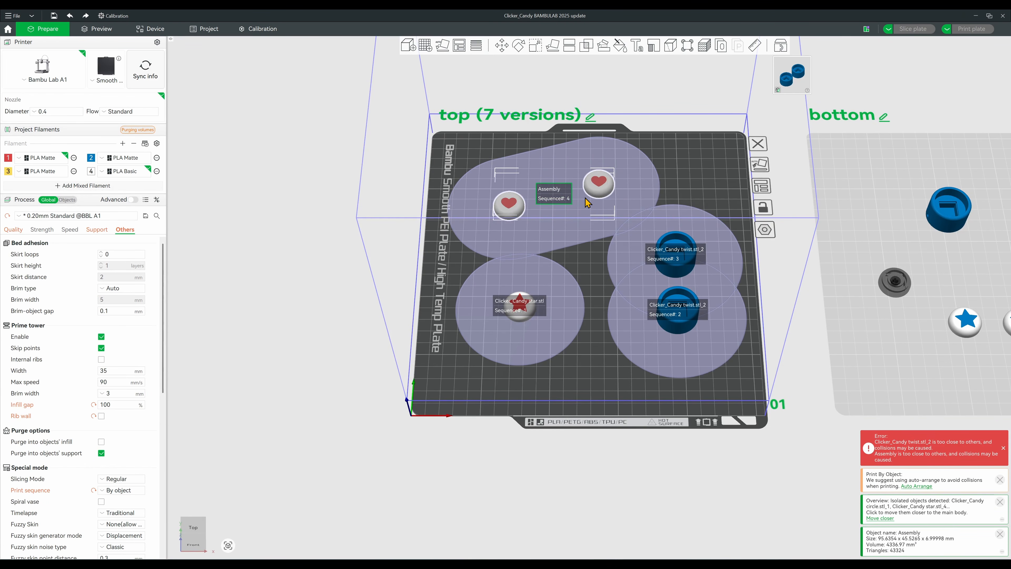
pyautogui.moveTo(673, 243); pyautogui.dragTo(691, 258)
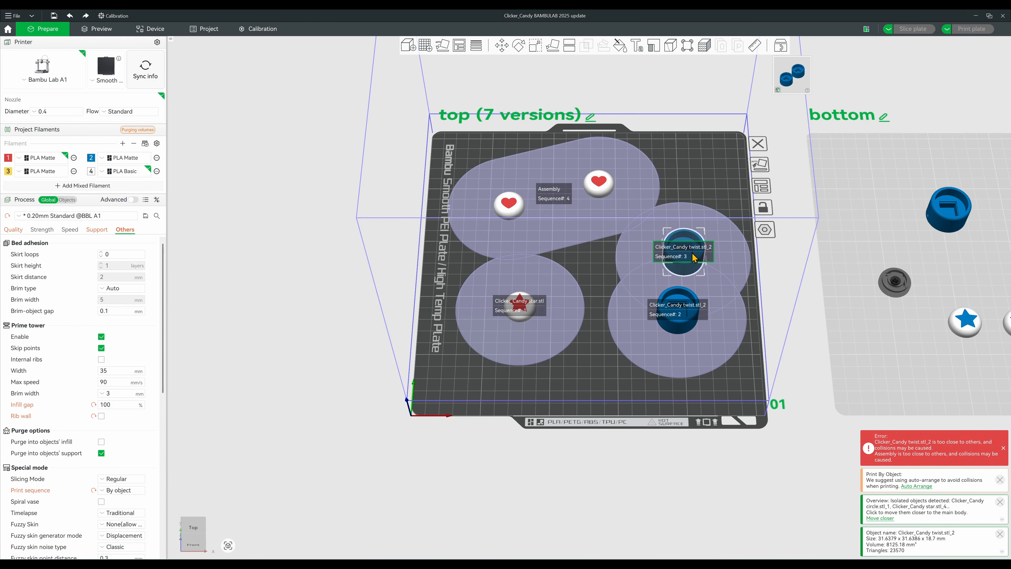
# Merge the two twist parts into a single object and shift it slightly toward the front of the plate
pyautogui.keyDown('ctrl'); pyautogui.click(680, 309); pyautogui.keyUp('ctrl')
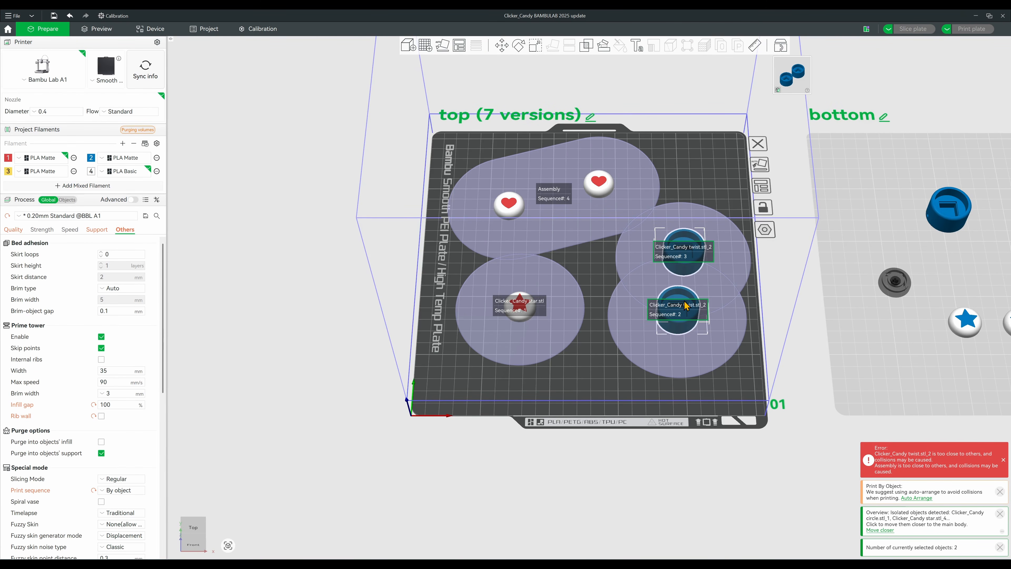
pyautogui.rightClick(686, 306)
pyautogui.click(693, 309)
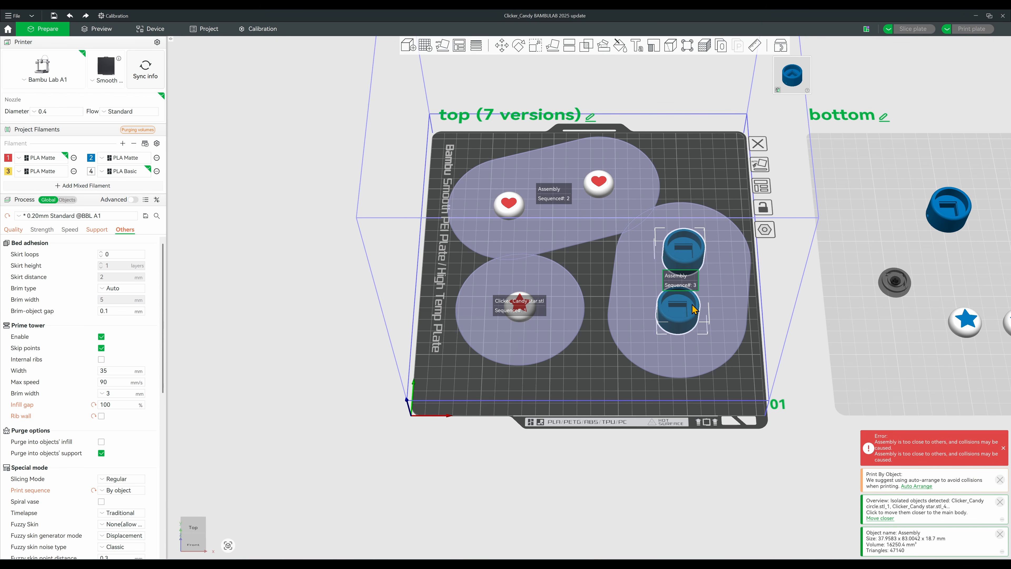
pyautogui.moveTo(691, 275)
pyautogui.mouseDown()
pyautogui.moveTo(674, 279)
pyautogui.moveTo(685, 272)
pyautogui.mouseUp()
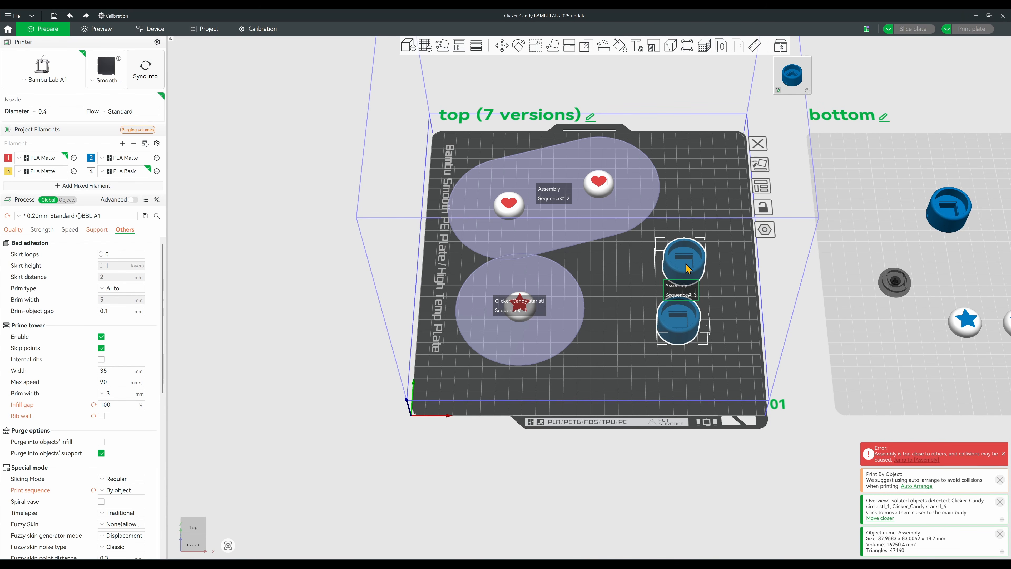
# Split the merged twist assembly into separate objects
pyautogui.rightClick(704, 270)
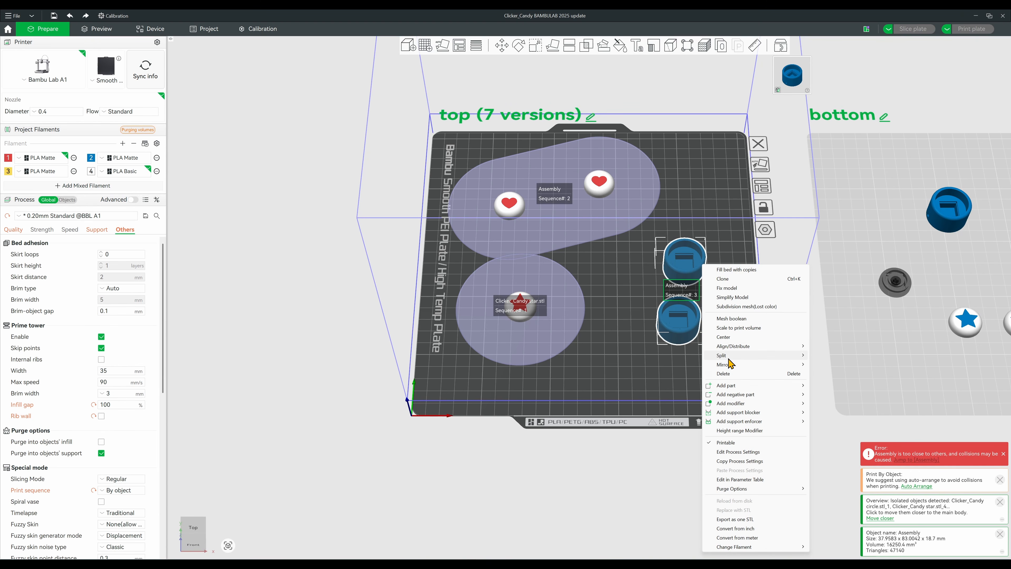
pyautogui.moveTo(729, 356)
pyautogui.click(829, 355)
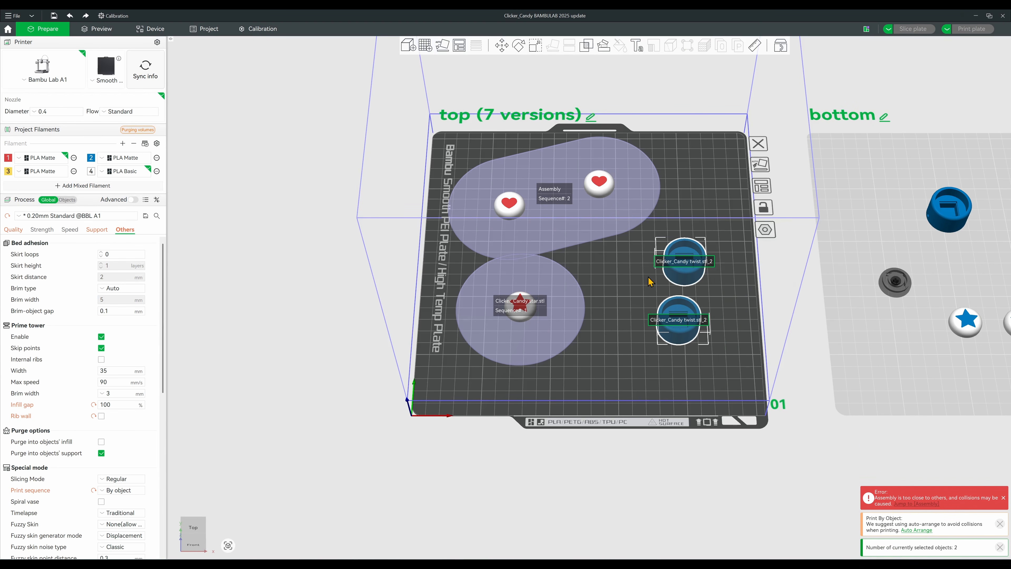
pyautogui.moveTo(696, 279); pyautogui.dragTo(684, 287)
pyautogui.moveTo(609, 363); pyautogui.dragTo(647, 327)
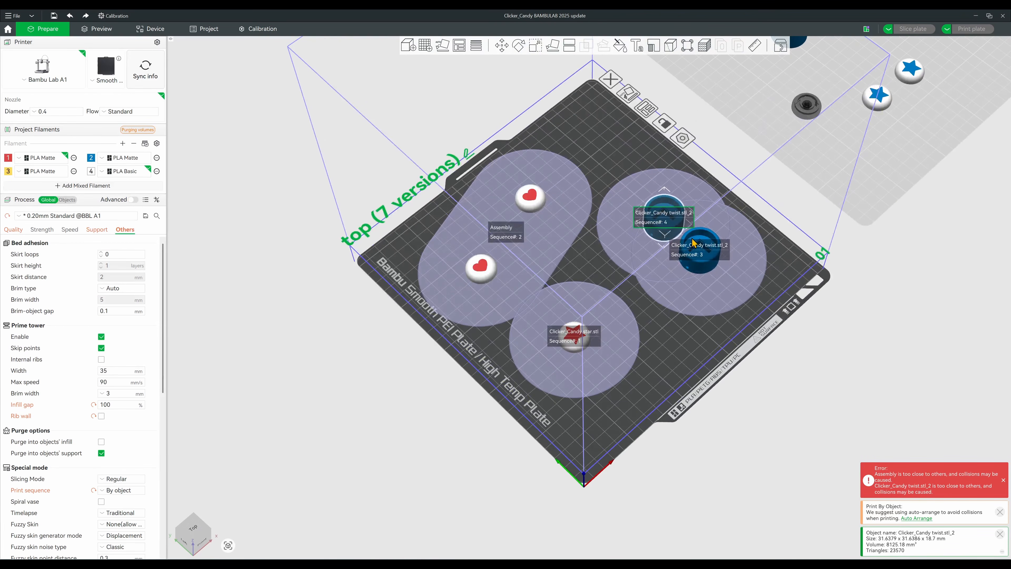
# Merge the two separate twist parts back into one assembly
pyautogui.rightClick(677, 223)
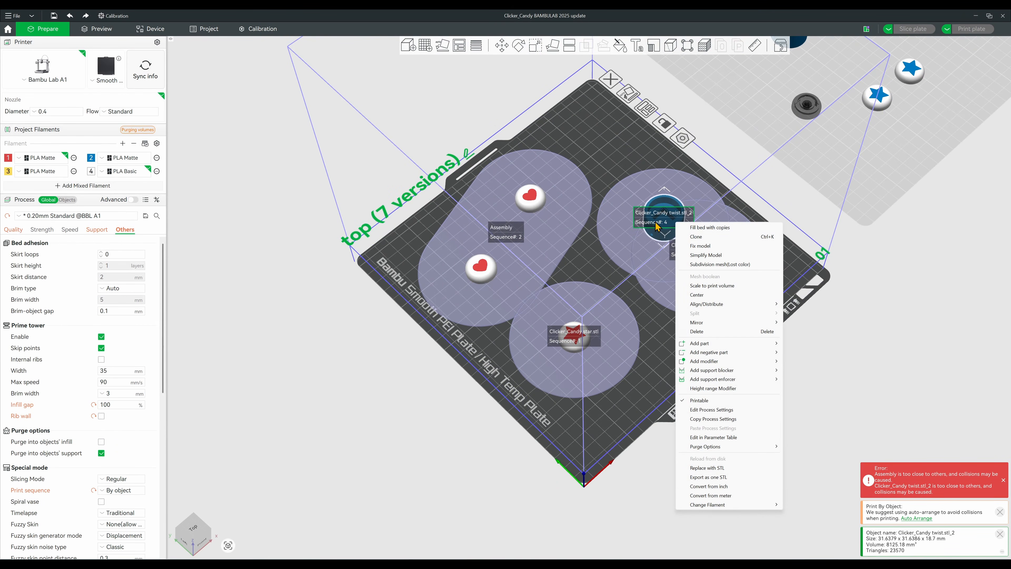
pyautogui.click(701, 236)
pyautogui.rightClick(704, 255)
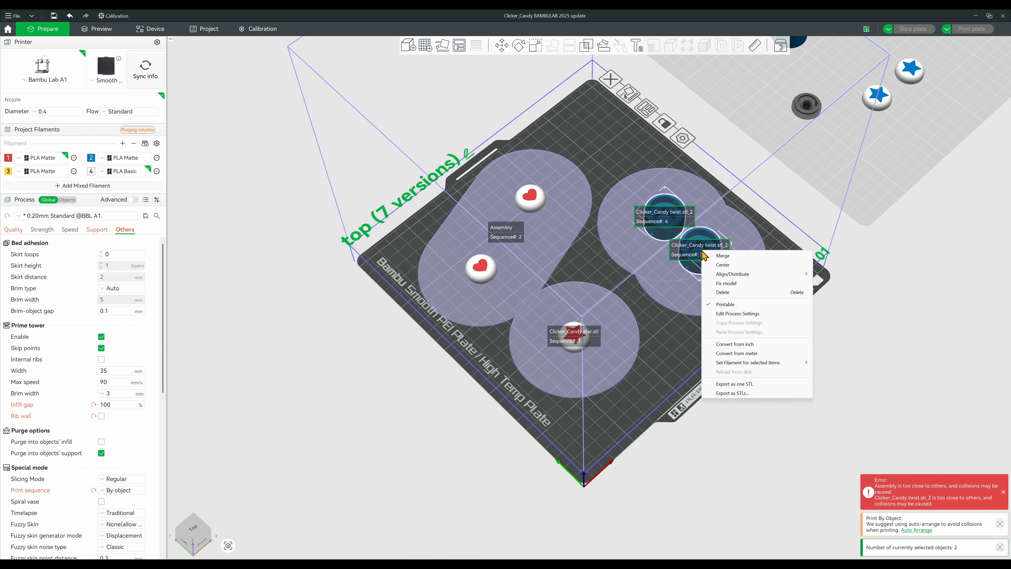
pyautogui.click(715, 255)
# Split the merged hearts assembly into separate objects and clear the selection
pyautogui.click(527, 203)
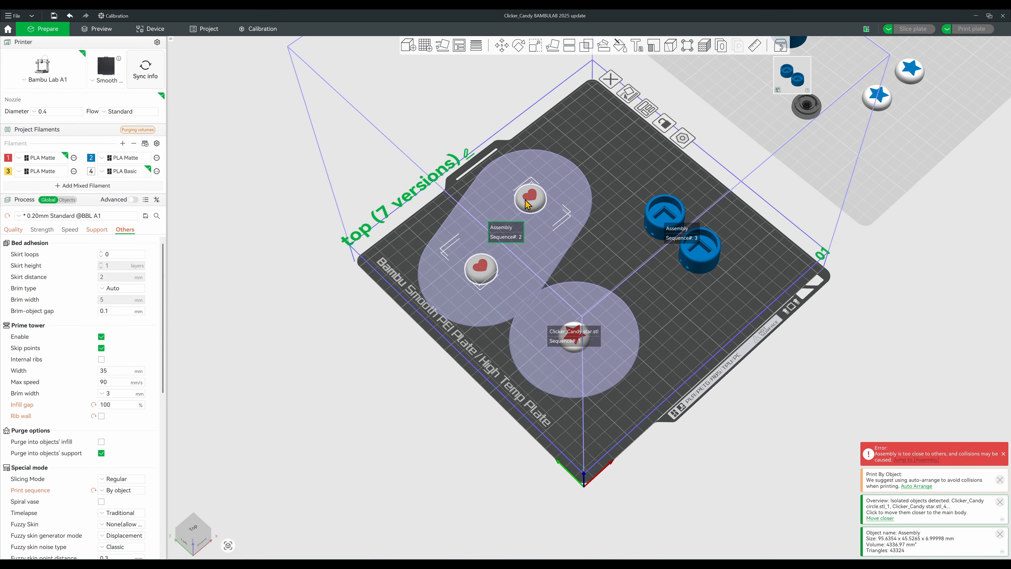
pyautogui.rightClick(526, 199)
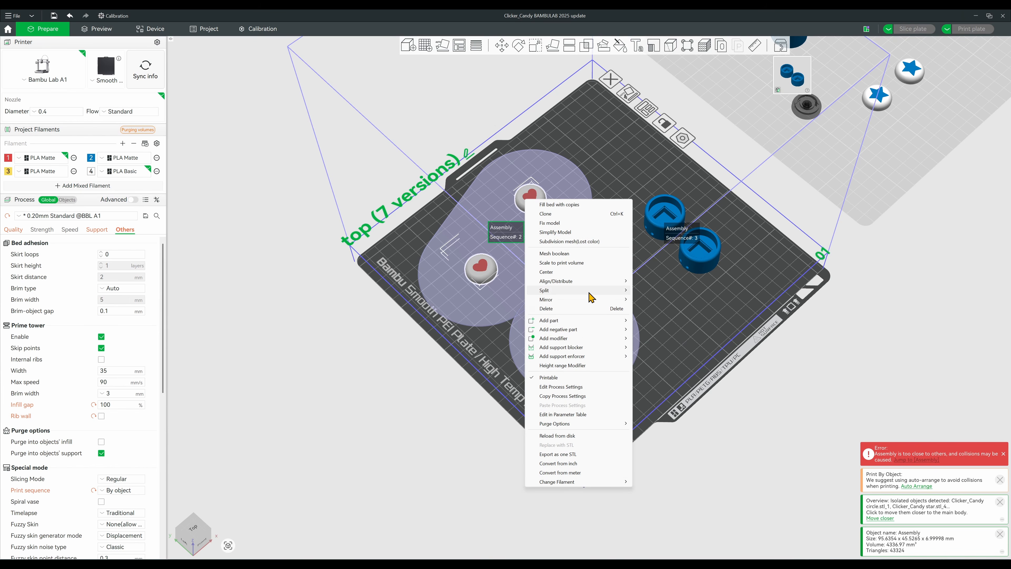
pyautogui.moveTo(589, 294)
pyautogui.click(643, 291)
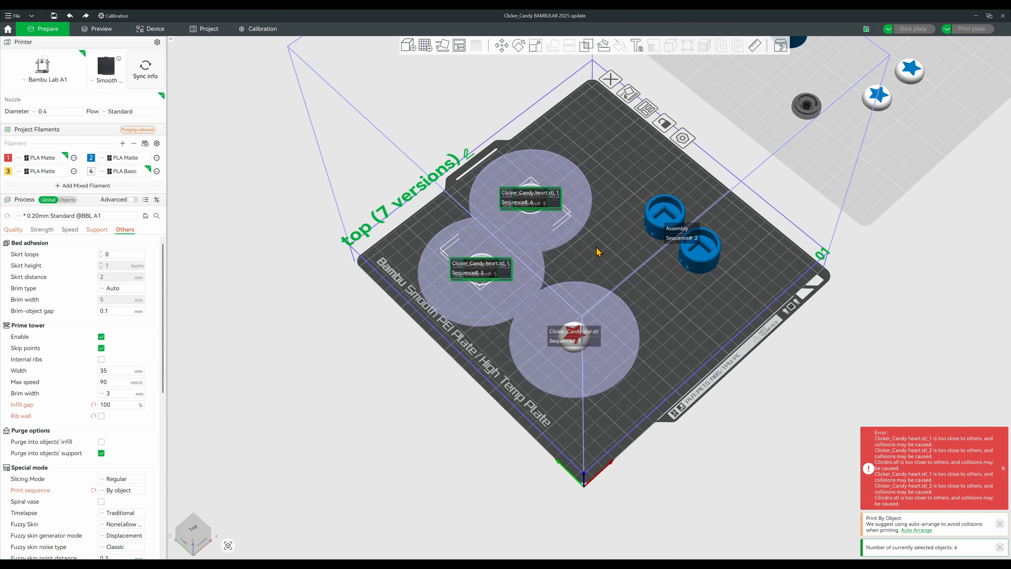
pyautogui.moveTo(596, 248); pyautogui.dragTo(581, 252)
pyautogui.click(574, 198)
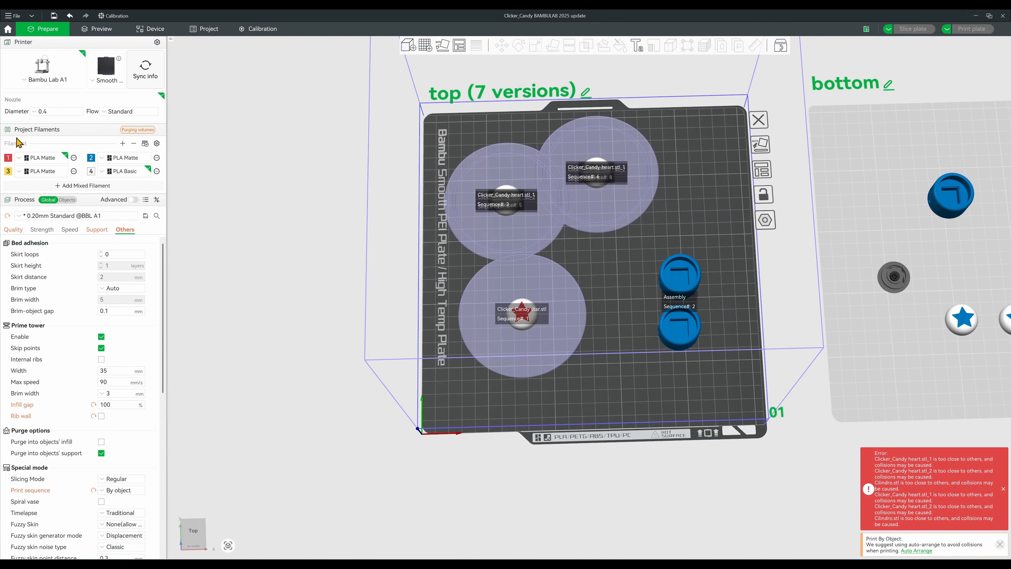
# Examine in the object list which heart shell, heart inlay and cylinder entries belong to each heart on the top plate
pyautogui.click(67, 200)
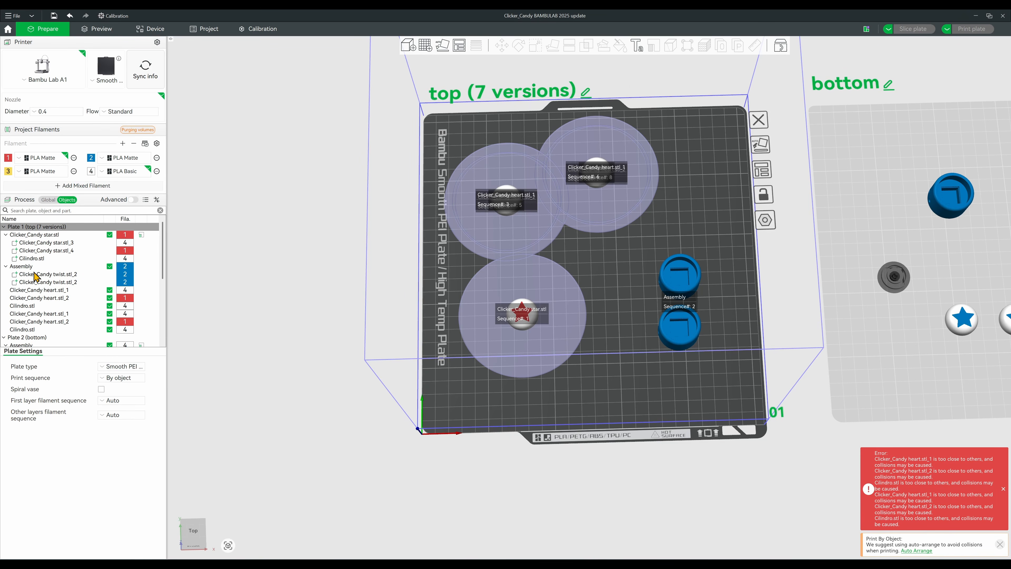
pyautogui.click(41, 290)
pyautogui.click(48, 298)
pyautogui.click(51, 306)
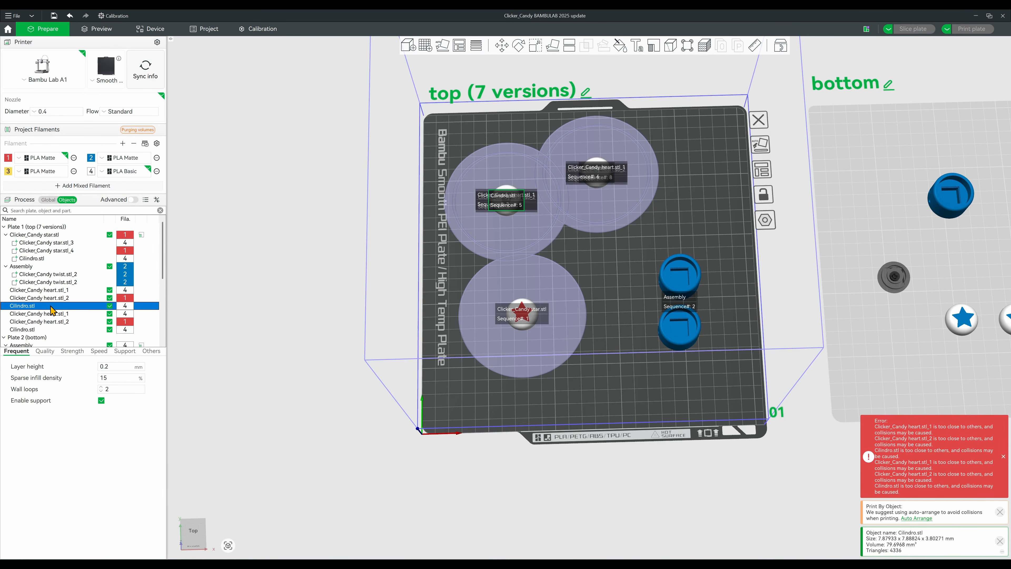
pyautogui.click(56, 314)
pyautogui.click(61, 322)
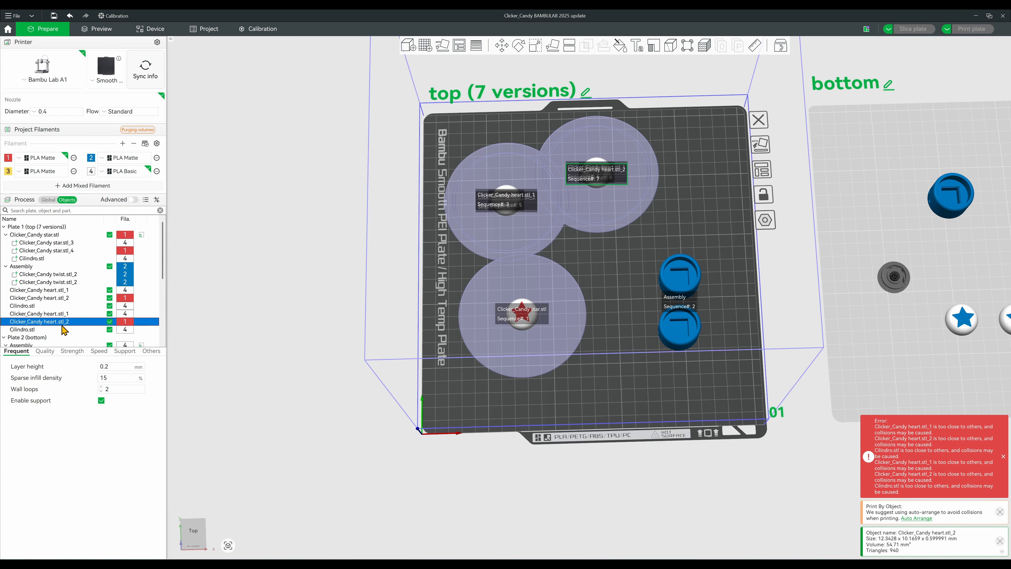
pyautogui.click(56, 330)
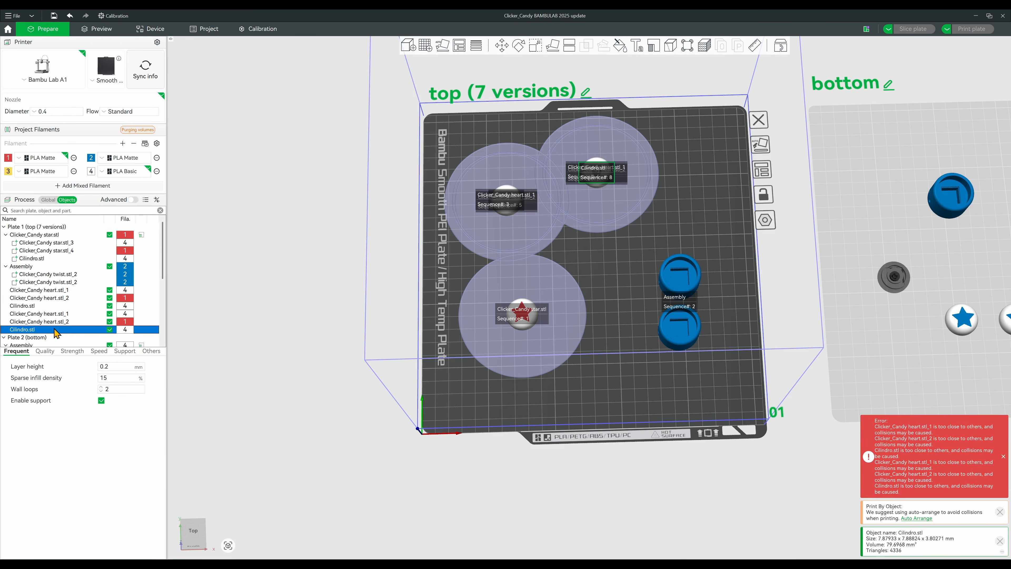
# Merge the back-right heart's Clicker_Candy heart.stl_1, Clicker_Candy heart.stl_2 and Cilindro.stl into one assembly
pyautogui.click(57, 308)
pyautogui.click(56, 314)
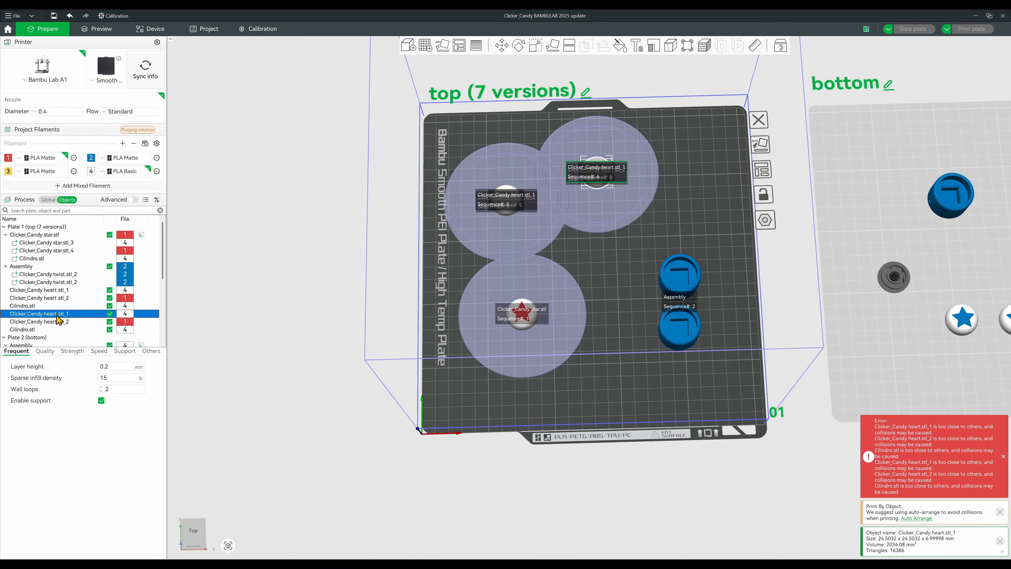
pyautogui.keyDown('shift'); pyautogui.click(52, 331); pyautogui.keyUp('shift')
pyautogui.rightClick(54, 331)
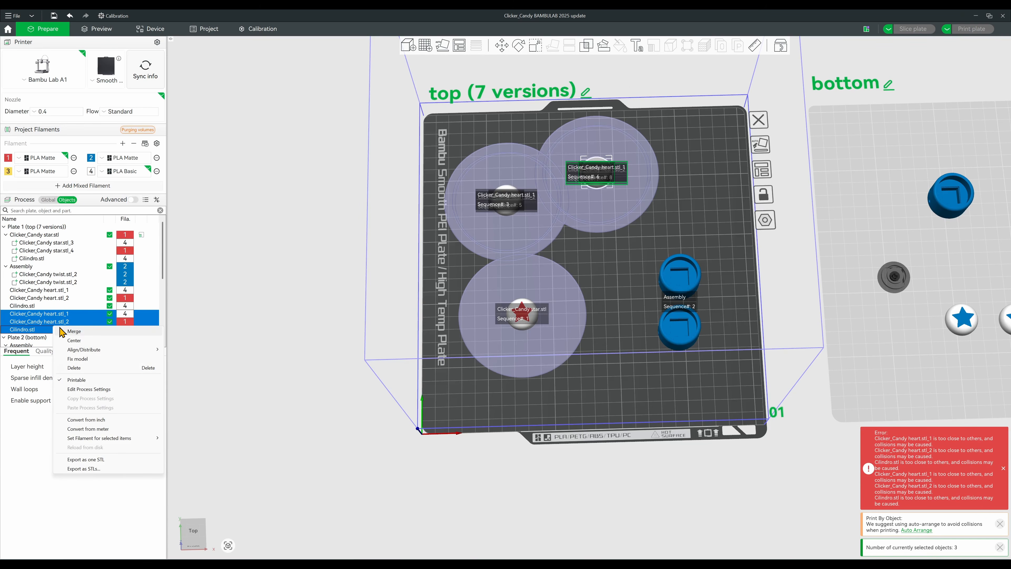
pyautogui.click(64, 332)
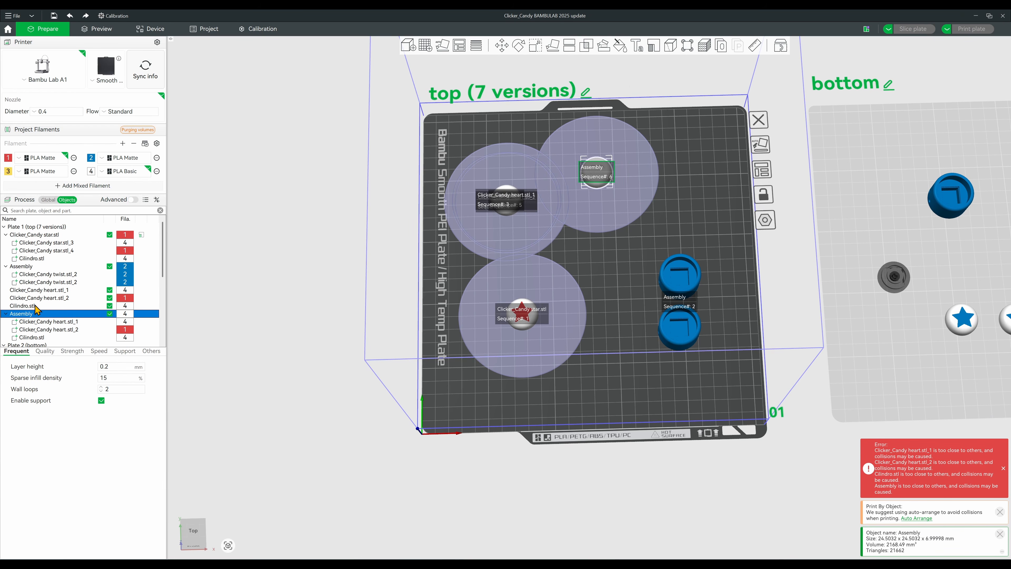
# Merge the three loose components of the back-left heart into one assembly and collapse both heart assemblies in the object list
pyautogui.click(51, 306)
pyautogui.keyDown('shift'); pyautogui.click(46, 292); pyautogui.keyUp('shift')
pyautogui.rightClick(46, 294)
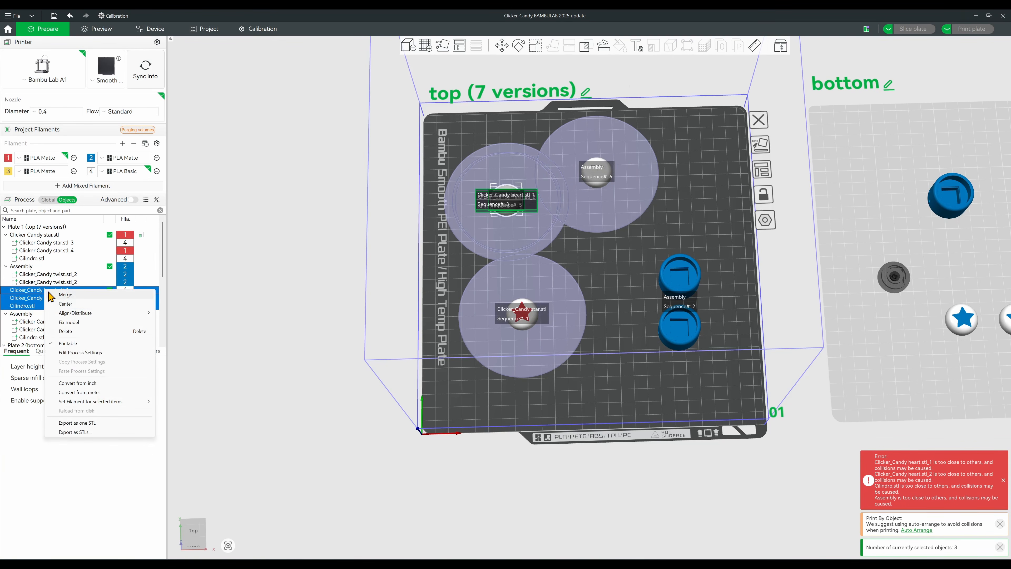
pyautogui.click(56, 295)
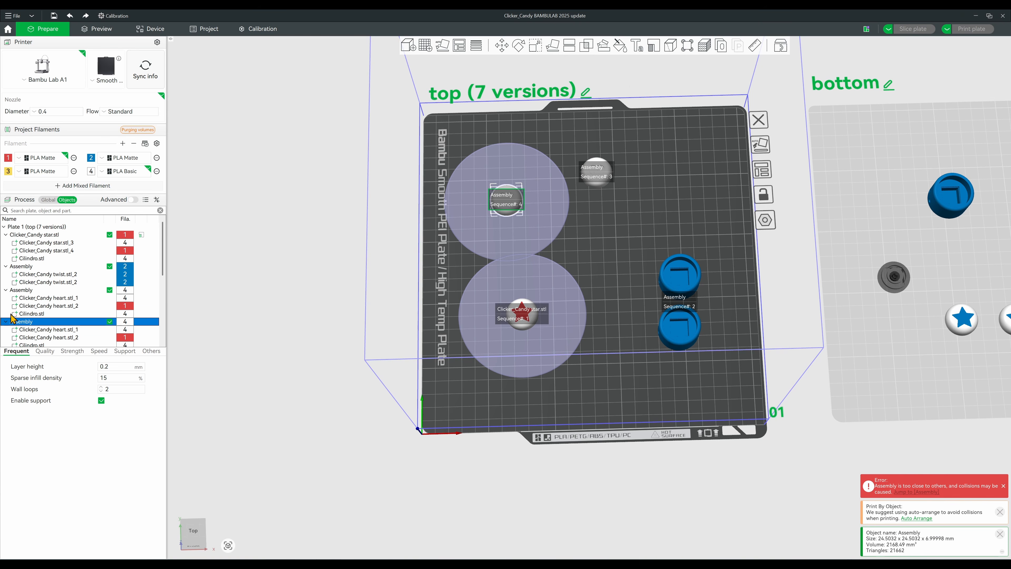
pyautogui.click(6, 290)
pyautogui.click(6, 298)
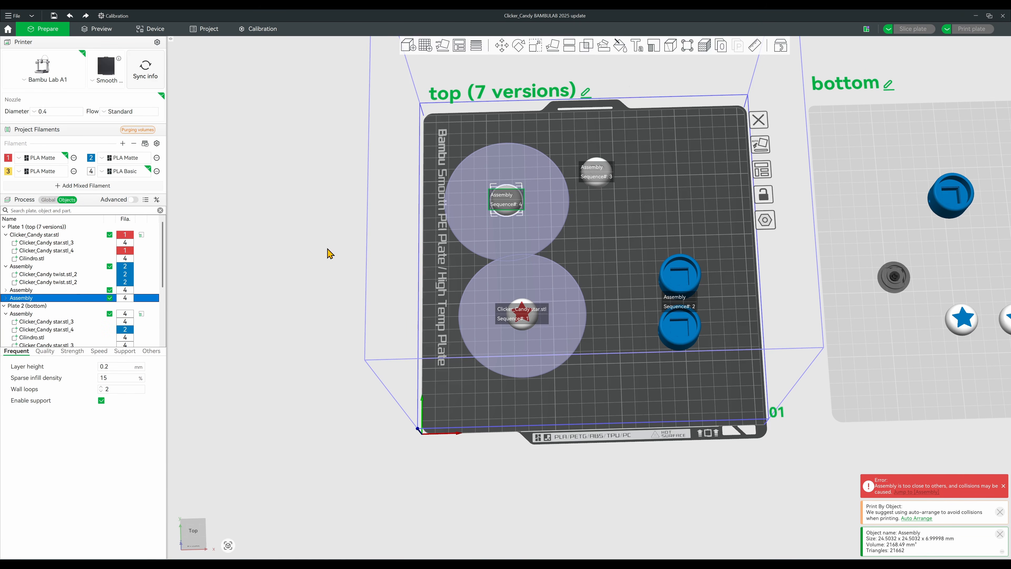
# Split the back-right heart assembly into separate objects and shift them together slightly toward the front of the plate
pyautogui.click(637, 168)
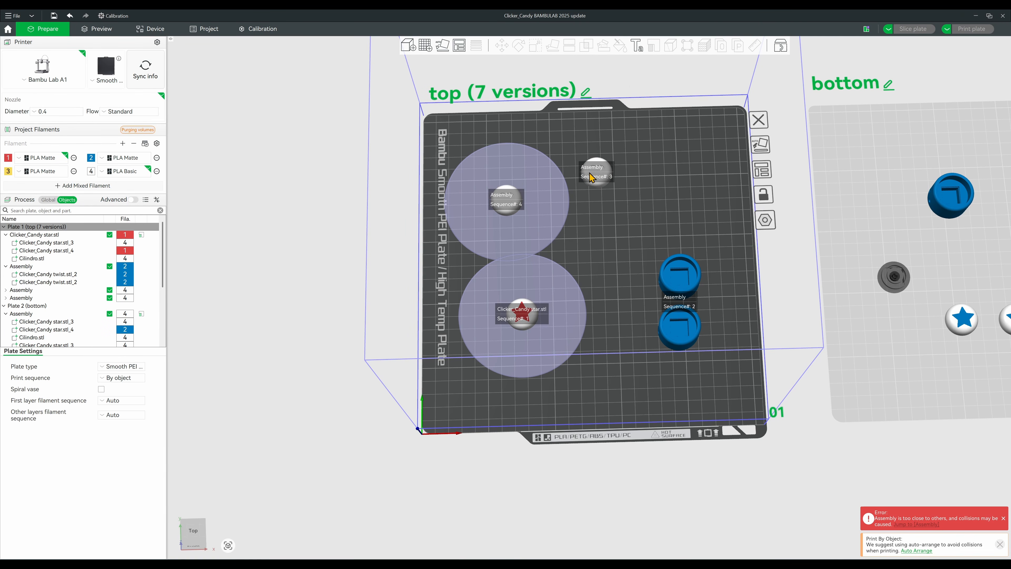
pyautogui.moveTo(586, 179)
pyautogui.mouseDown()
pyautogui.moveTo(622, 176)
pyautogui.moveTo(573, 179)
pyautogui.moveTo(590, 177)
pyautogui.mouseUp()
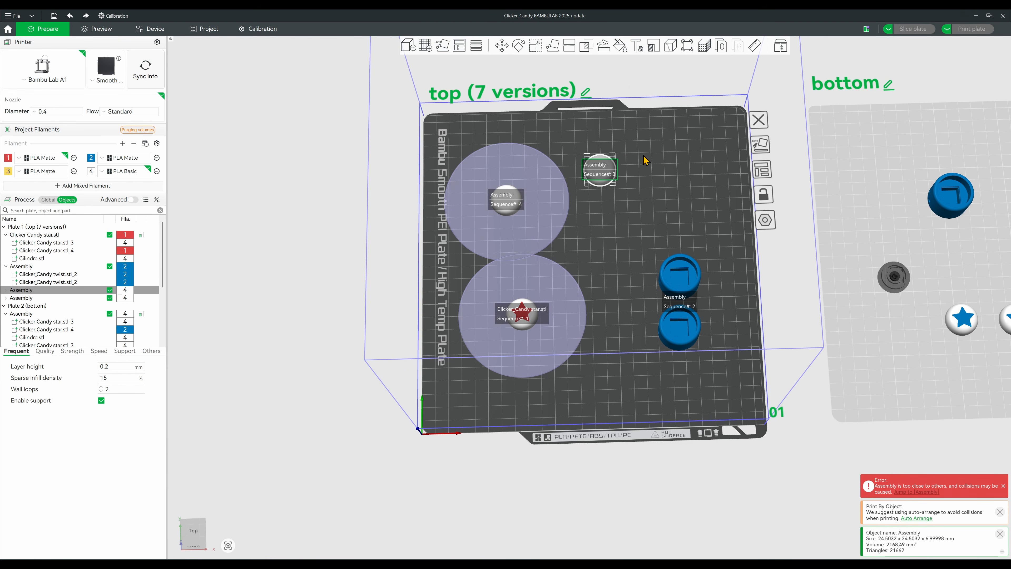
pyautogui.scroll(5, 621, 178)
pyautogui.moveTo(537, 182); pyautogui.dragTo(596, 161)
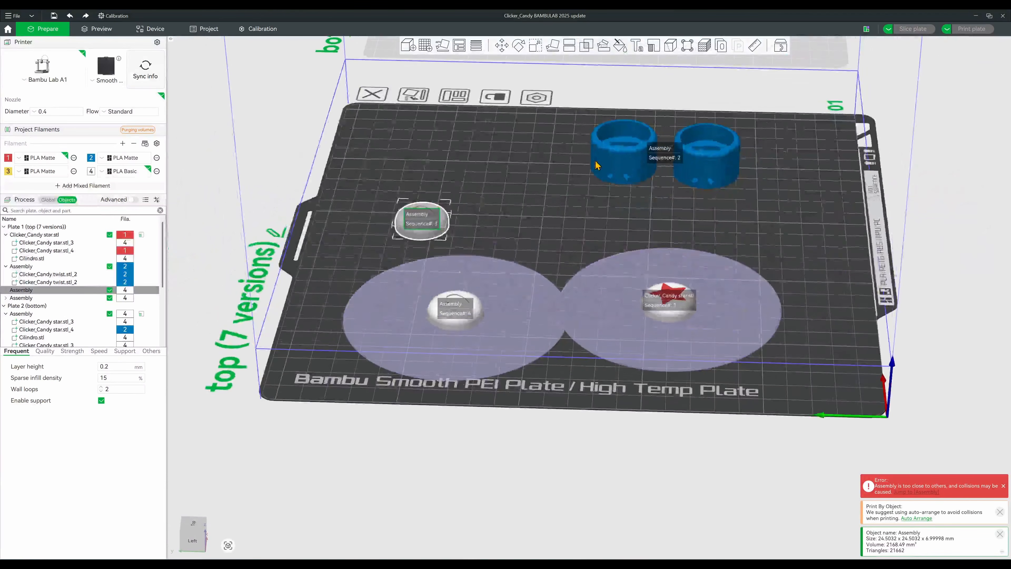
pyautogui.rightClick(83, 296)
pyautogui.moveTo(163, 362)
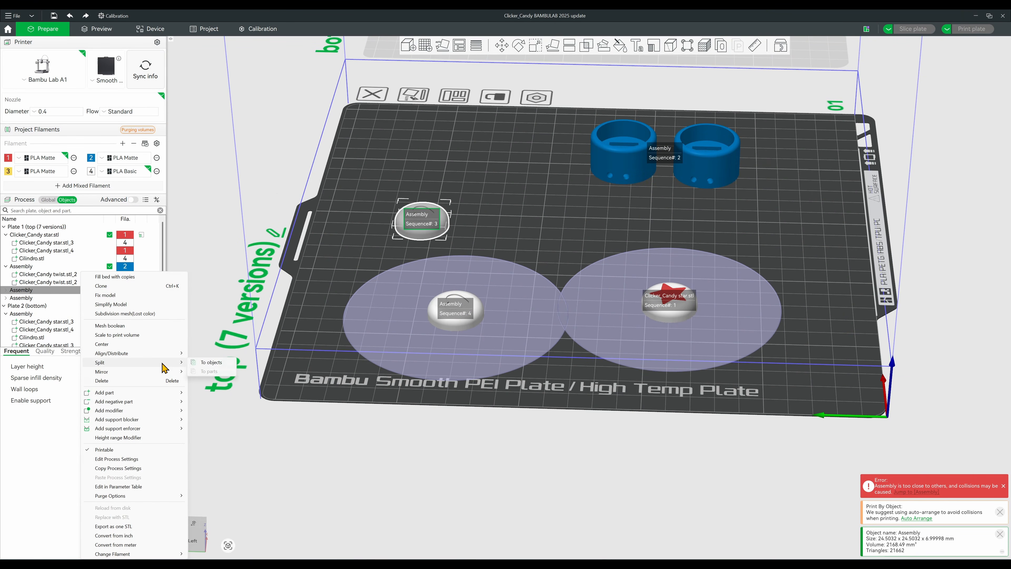
pyautogui.click(210, 363)
pyautogui.scroll(3, 402, 215)
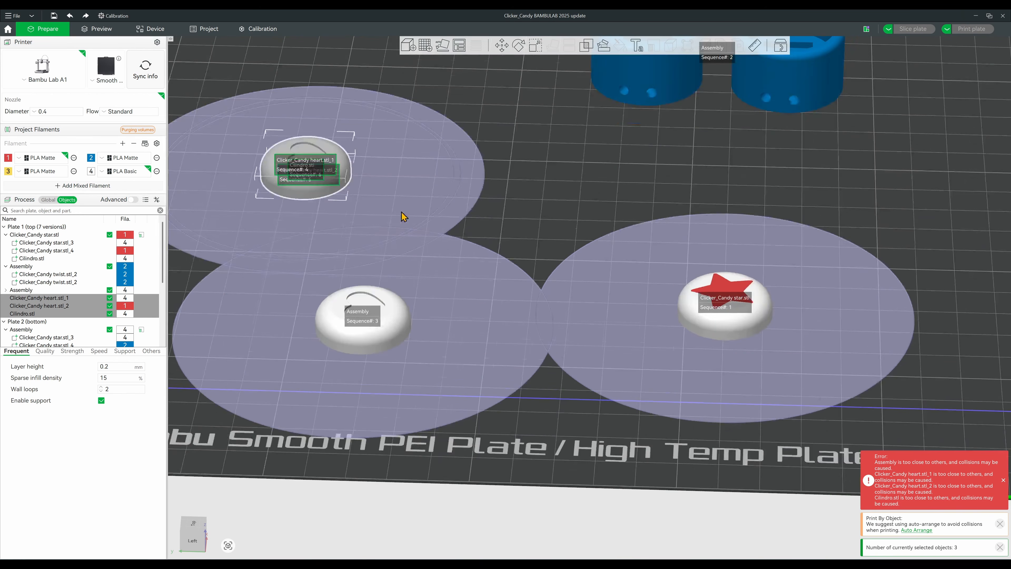
pyautogui.moveTo(438, 180); pyautogui.dragTo(561, 231, button='right')
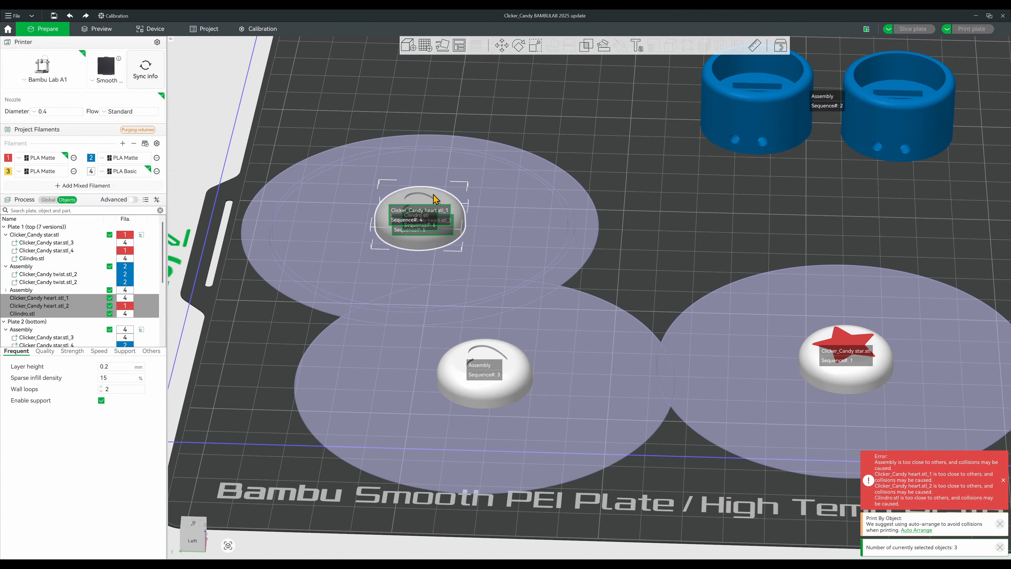
pyautogui.moveTo(437, 195); pyautogui.dragTo(474, 198)
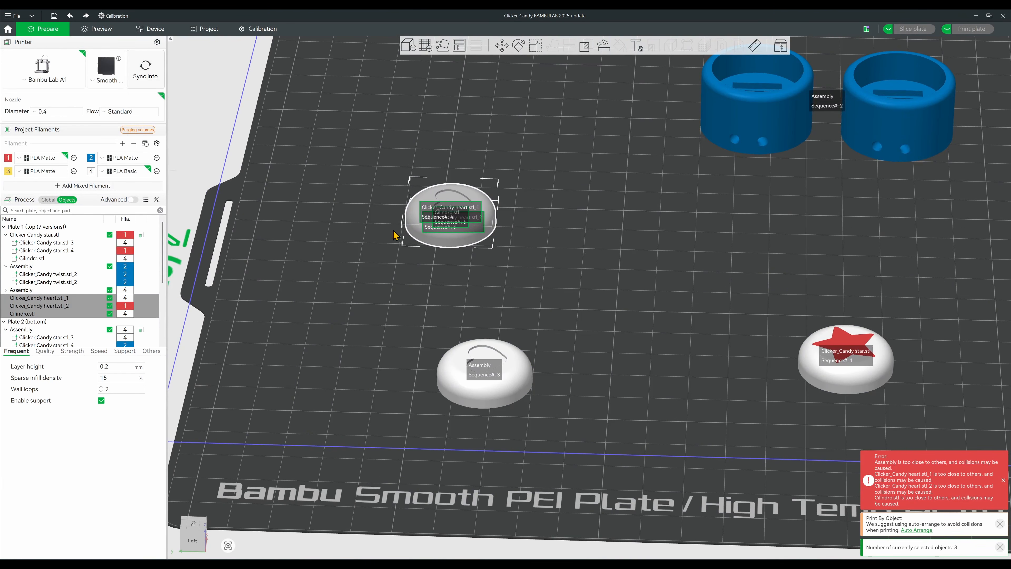
# Move the split heart's white shell, Clicker_Candy heart.stl_1, away from its red inlay and cylinder, and inspect the separated pieces
pyautogui.click(51, 298)
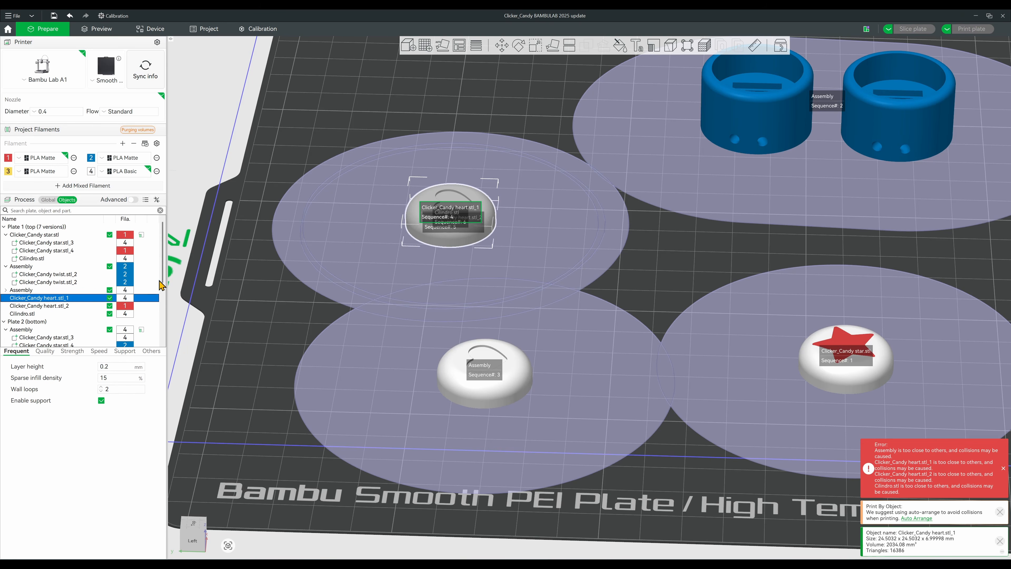
pyautogui.click(61, 314)
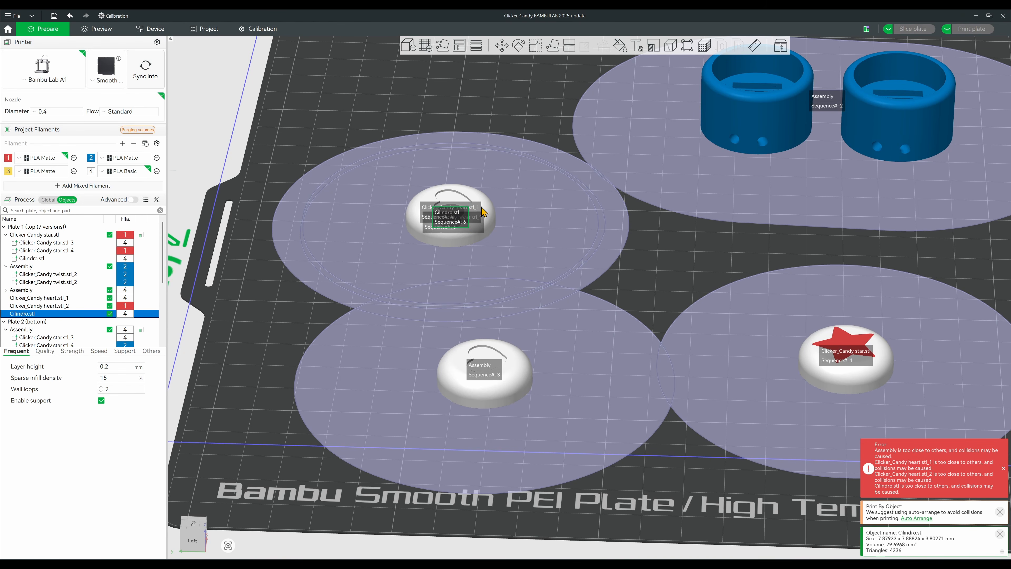
pyautogui.moveTo(482, 209); pyautogui.dragTo(553, 211)
pyautogui.scroll(2, 386, 230)
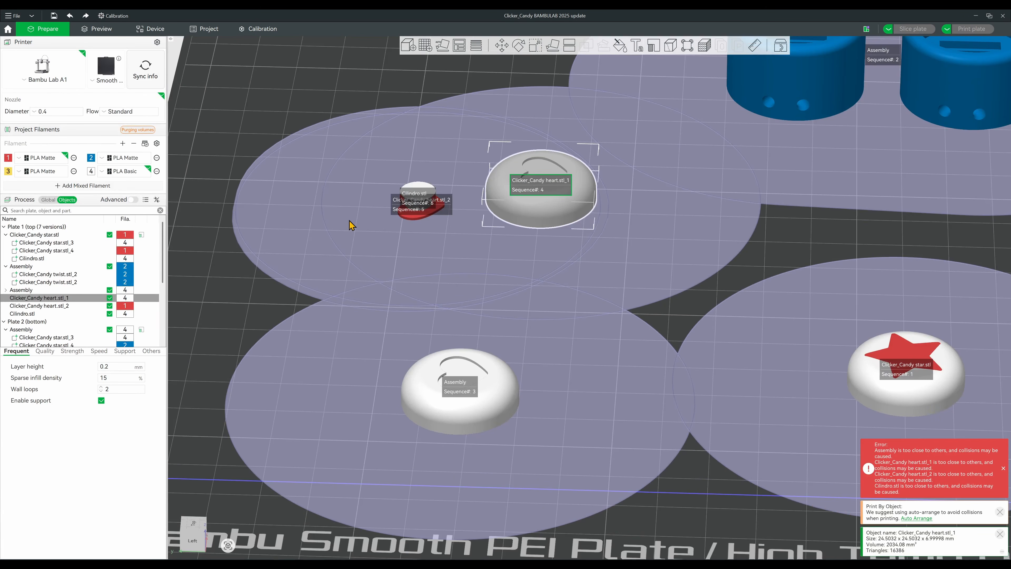
pyautogui.moveTo(326, 114); pyautogui.dragTo(550, 304)
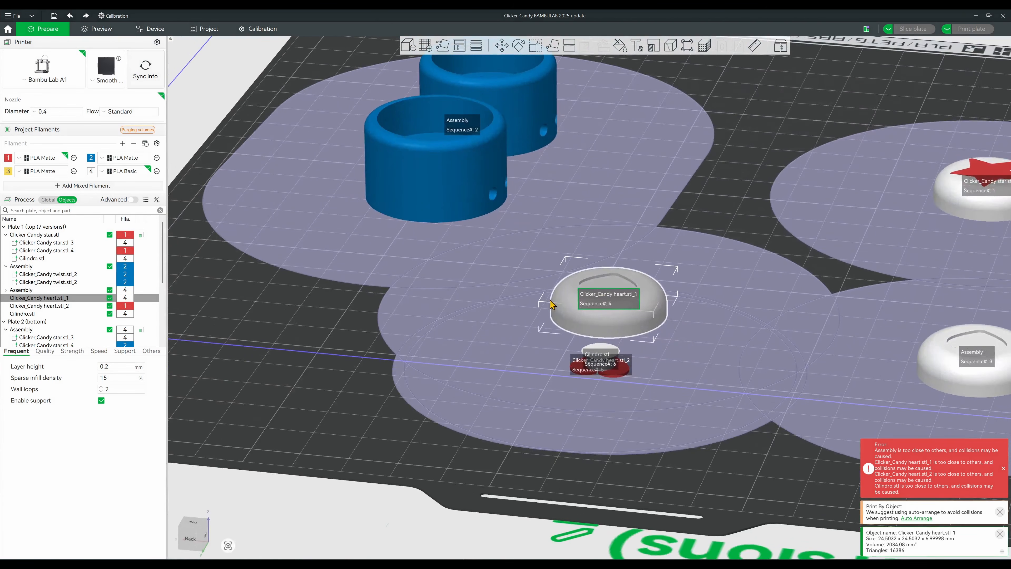
pyautogui.moveTo(609, 363); pyautogui.dragTo(651, 355)
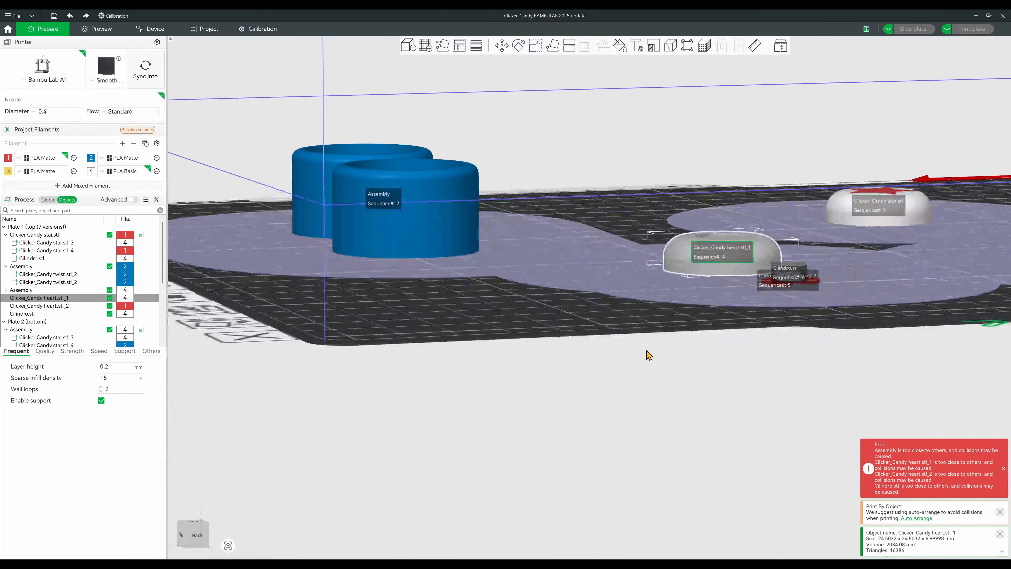
pyautogui.moveTo(843, 284); pyautogui.dragTo(806, 304)
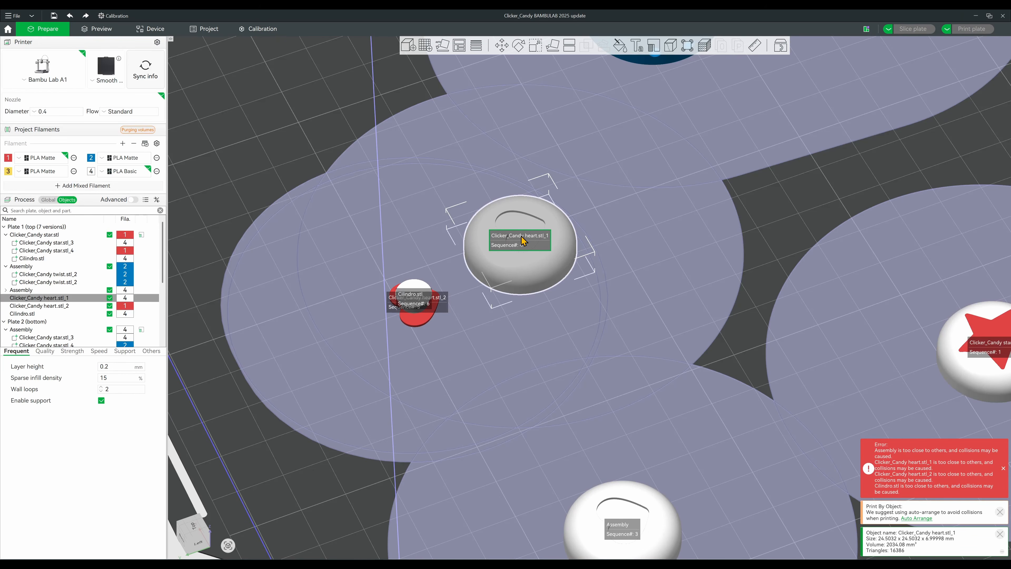
# Delete both hearts from plate 1, including the loose shell, inlay and cylinder, keeping the star and the blue twist assembly
pyautogui.moveTo(676, 224); pyautogui.dragTo(657, 228)
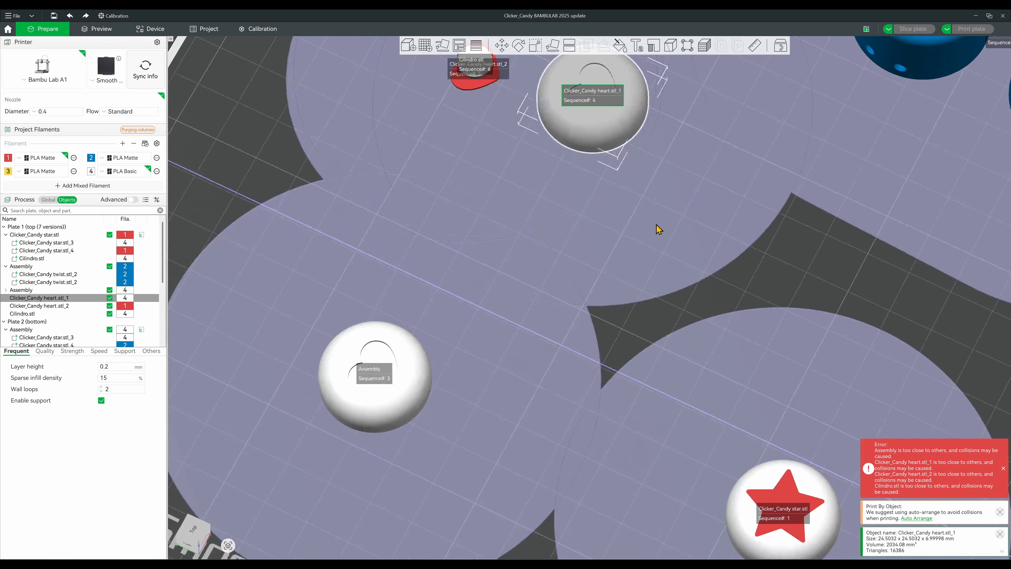
pyautogui.scroll(-10, 655, 192)
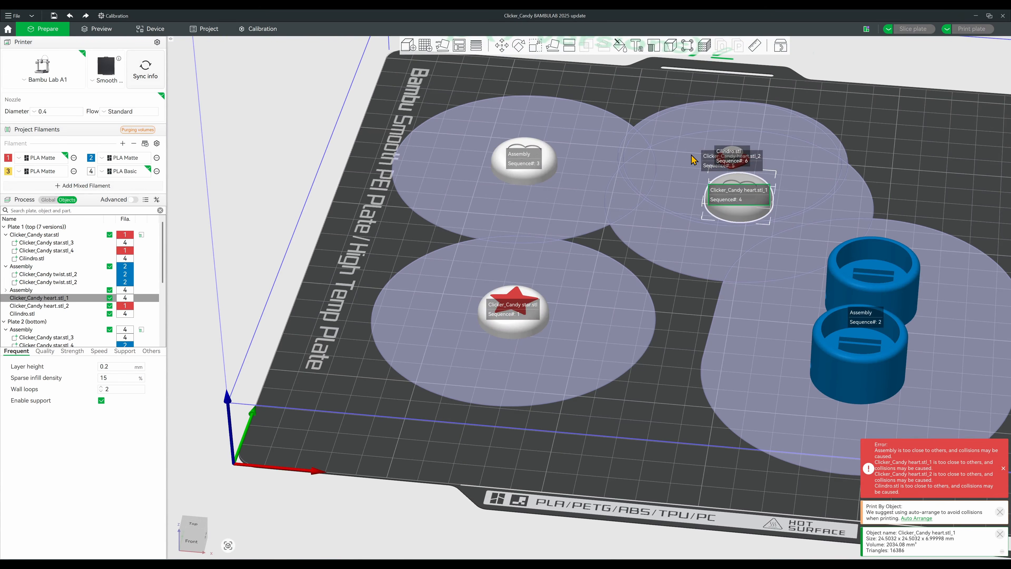
pyautogui.click(733, 164)
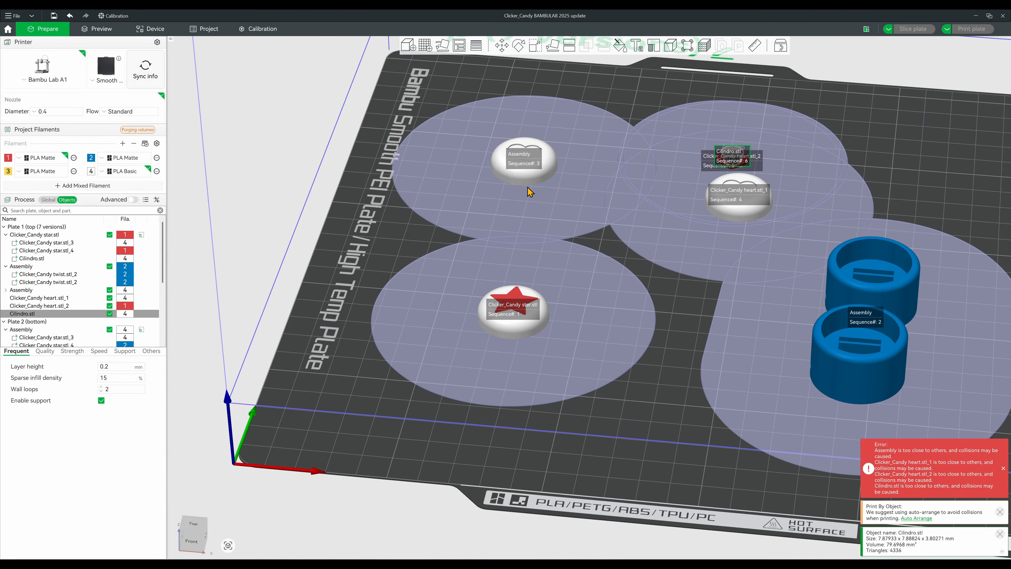
pyautogui.click(38, 298)
pyautogui.keyDown('shift'); pyautogui.click(48, 315); pyautogui.keyUp('shift')
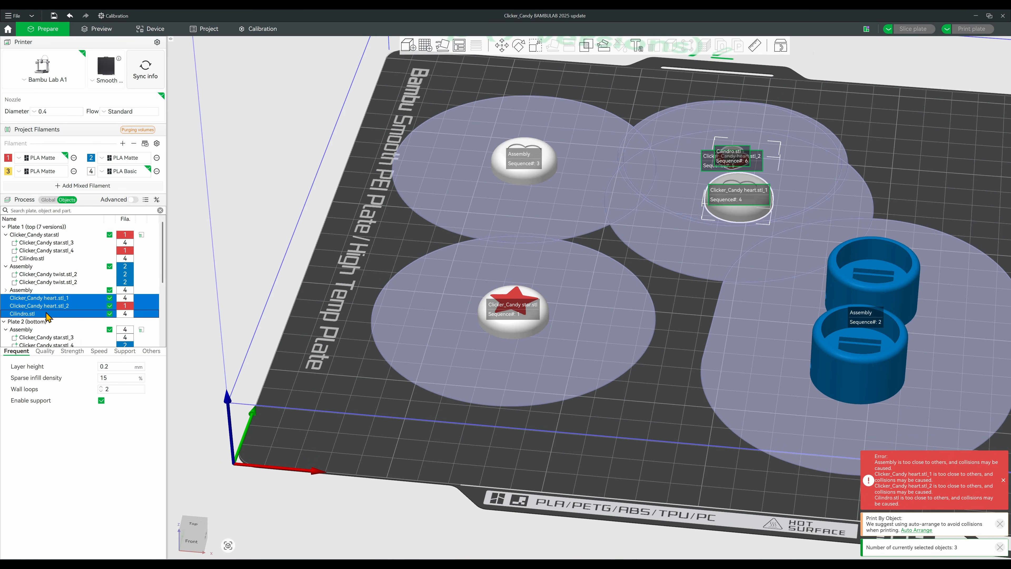
pyautogui.press('Delete')
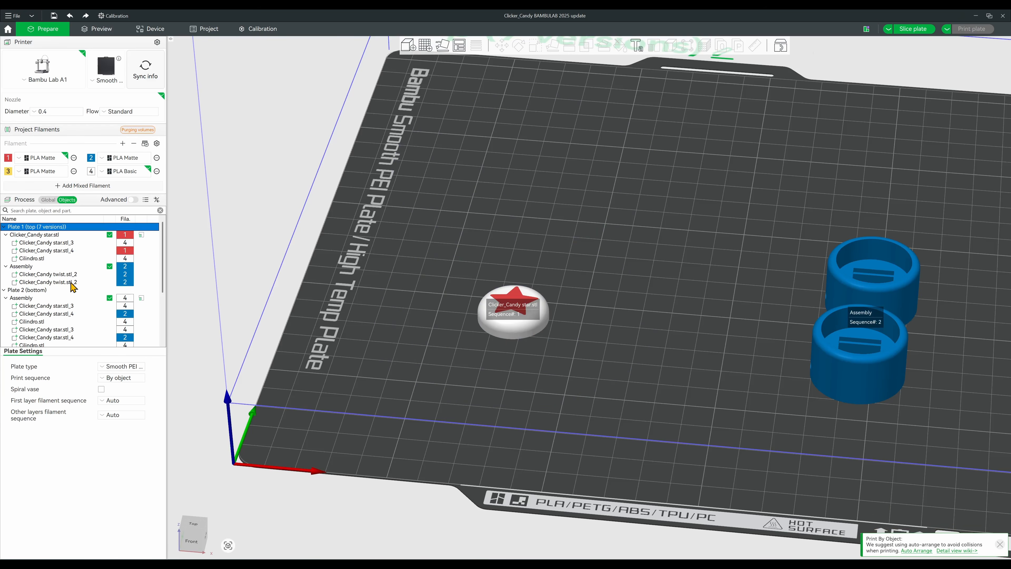
pyautogui.moveTo(614, 262); pyautogui.dragTo(585, 232)
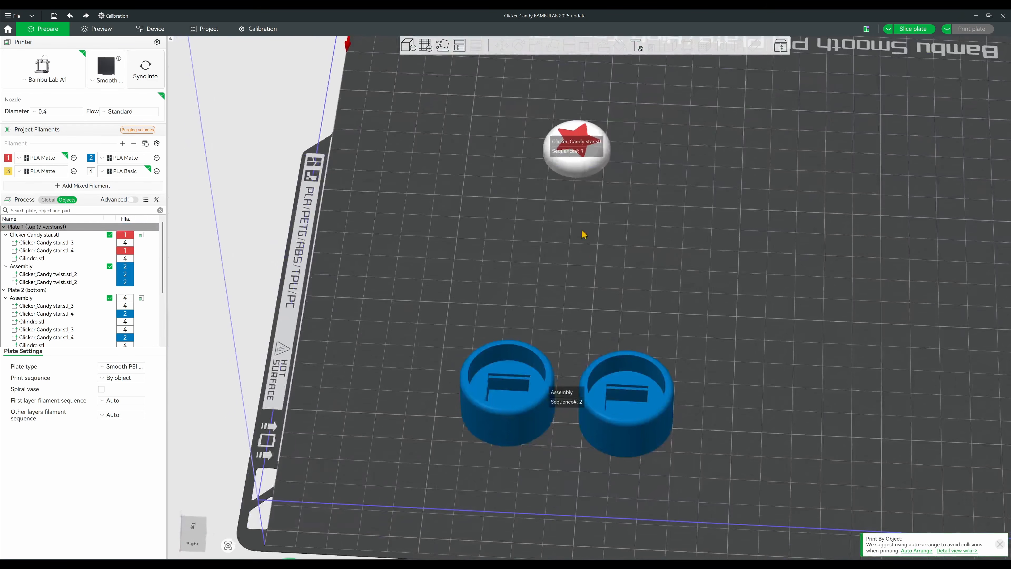
pyautogui.rightClick(587, 170)
pyautogui.click(618, 186)
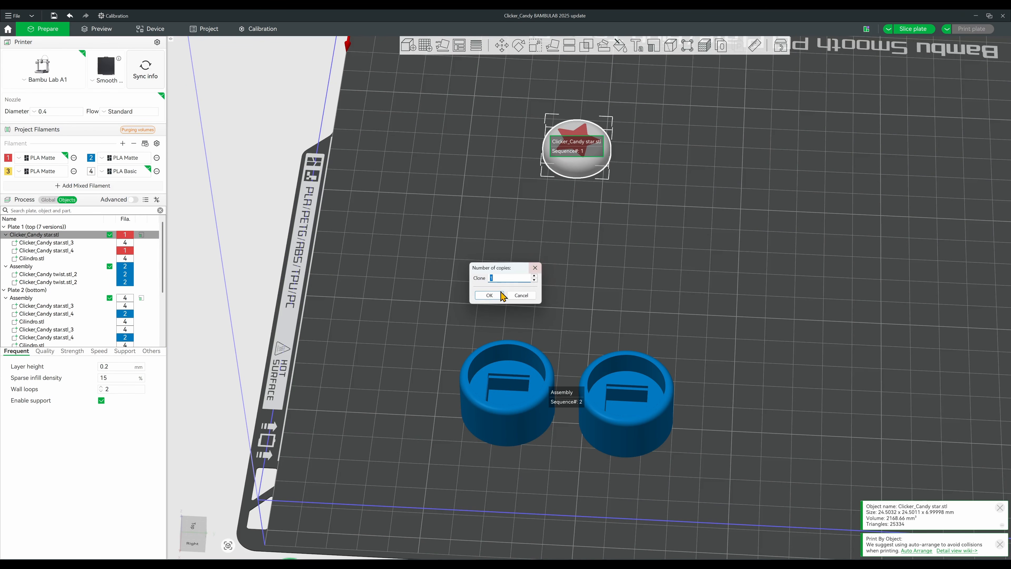
pyautogui.click(534, 273)
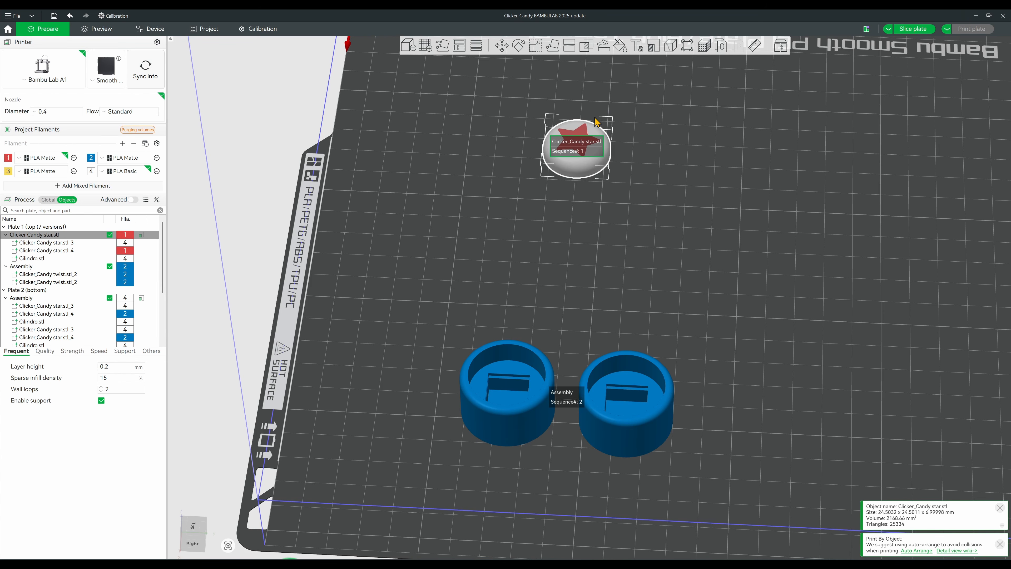
# Clone the Clicker_Candy star.stl object with four copies on plate 1
pyautogui.rightClick(584, 149)
pyautogui.click(597, 163)
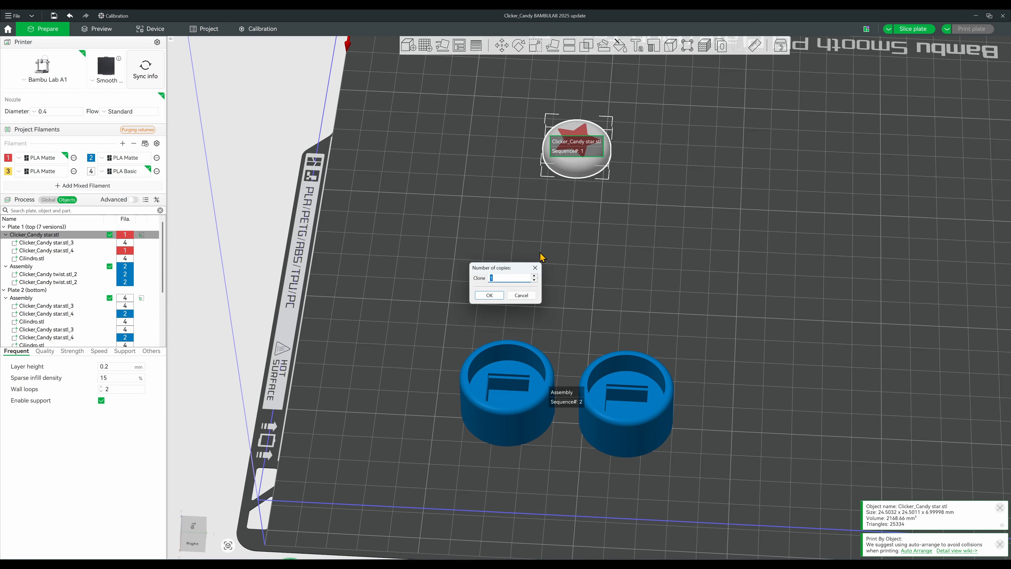
pyautogui.click(534, 275)
pyautogui.click(489, 295)
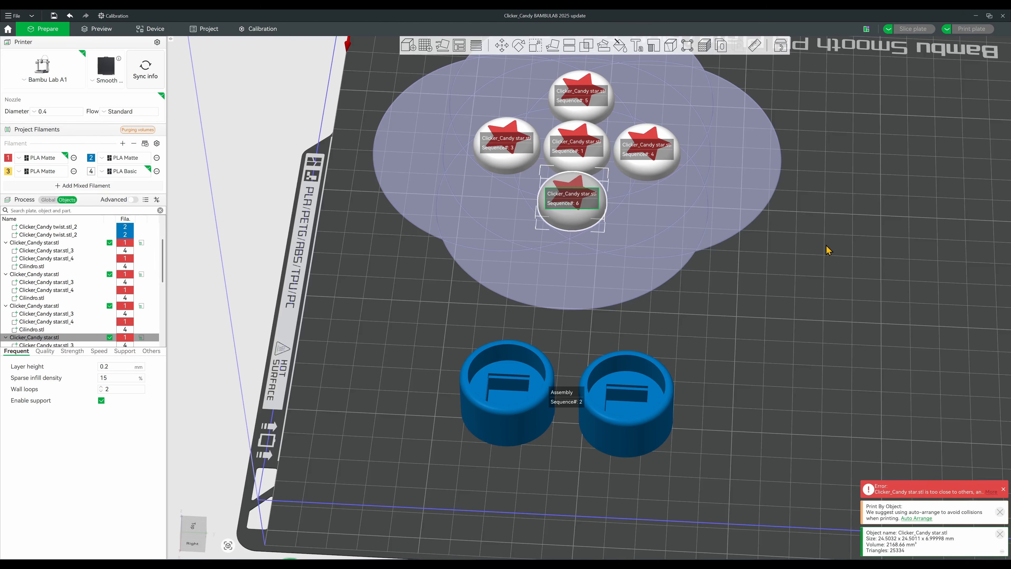
# Inspect the cloned stars' clearance zones and collapse all star objects and the blue assembly under plate 1 in the object list
pyautogui.moveTo(828, 250); pyautogui.dragTo(657, 200)
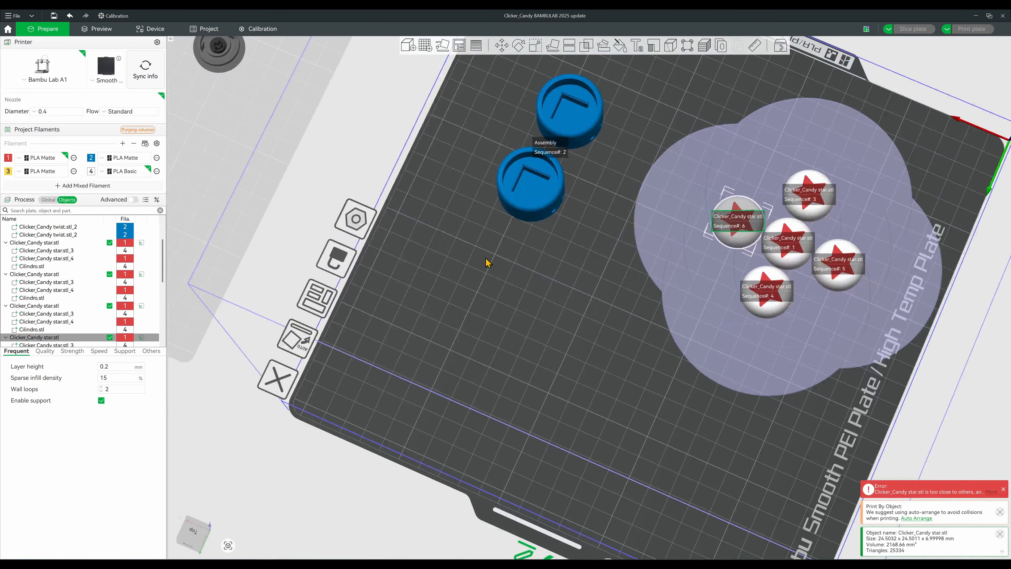
pyautogui.moveTo(486, 261); pyautogui.dragTo(644, 180)
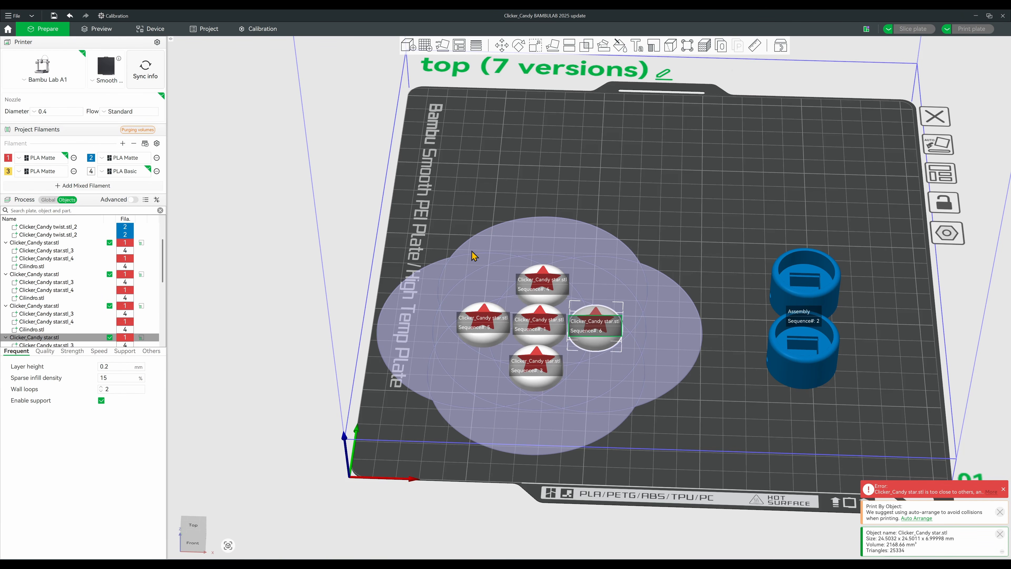
pyautogui.click(436, 213)
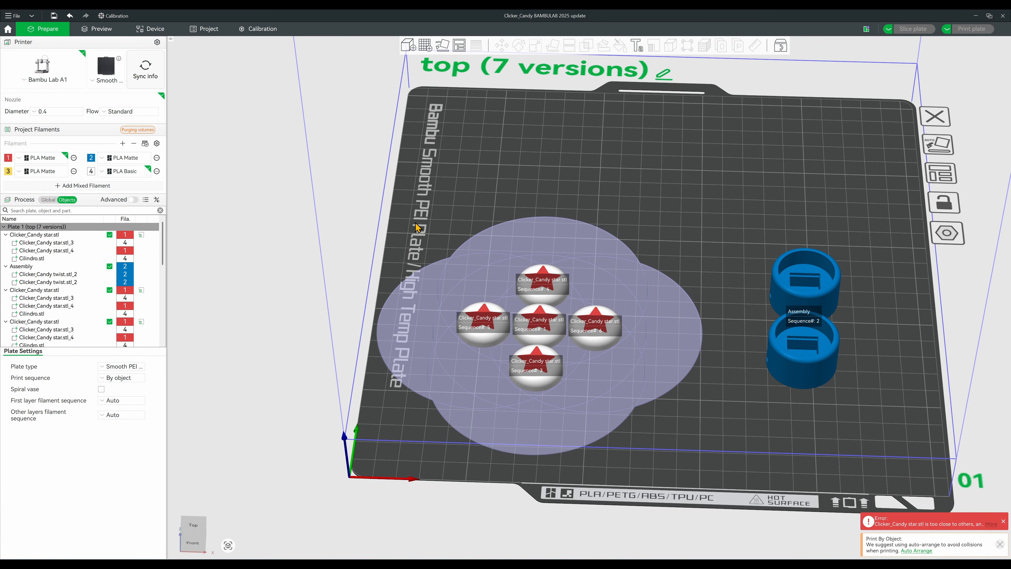
pyautogui.moveTo(437, 214); pyautogui.dragTo(402, 319)
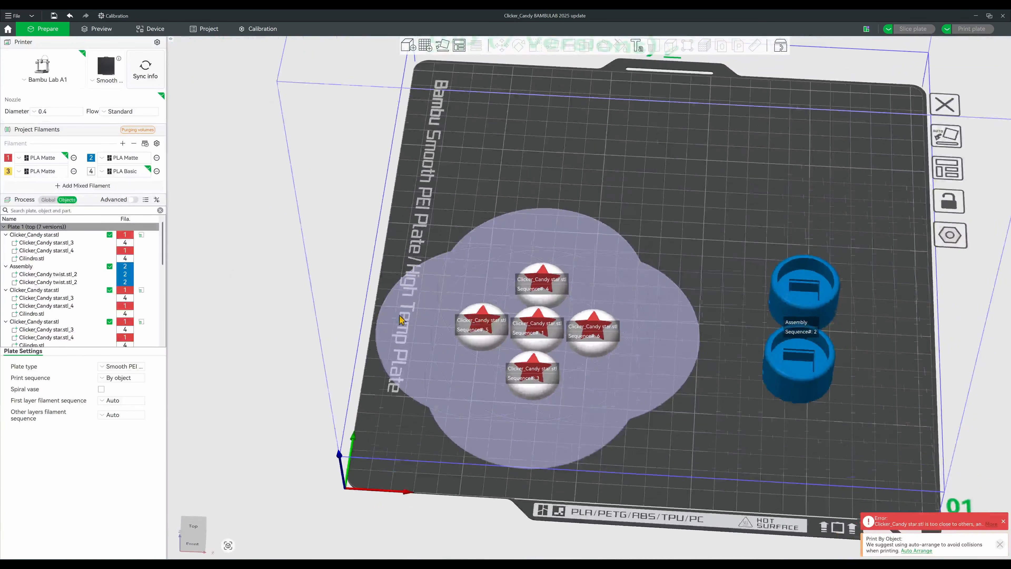
pyautogui.click(5, 236)
pyautogui.click(17, 236)
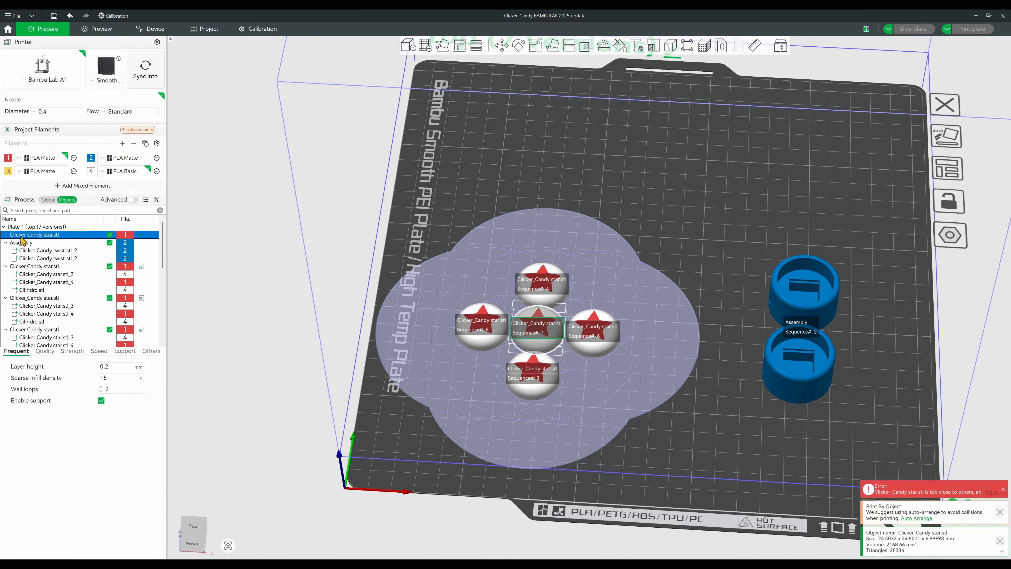
pyautogui.click(5, 243)
pyautogui.click(6, 250)
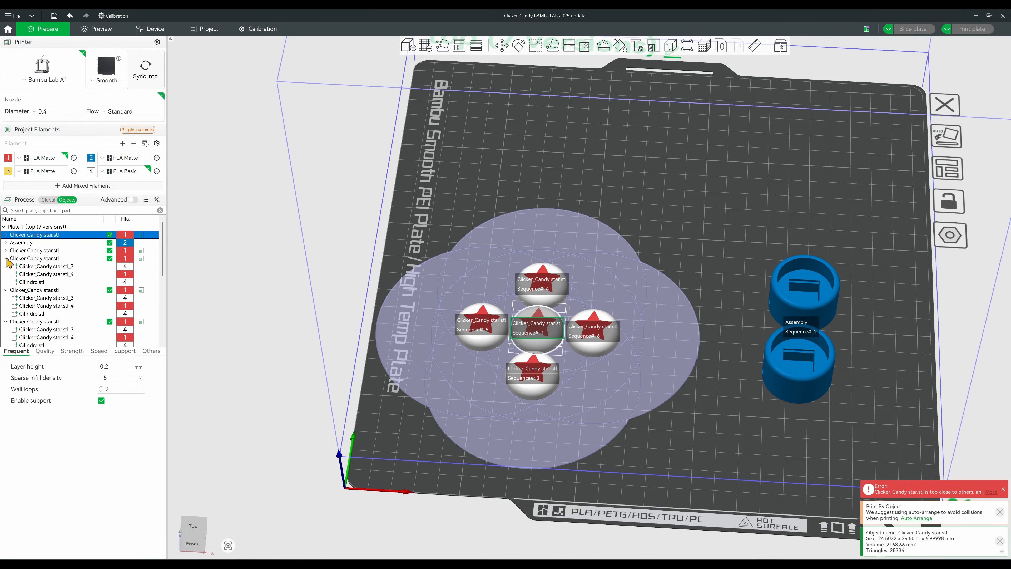
pyautogui.click(6, 258)
pyautogui.click(5, 266)
pyautogui.click(6, 274)
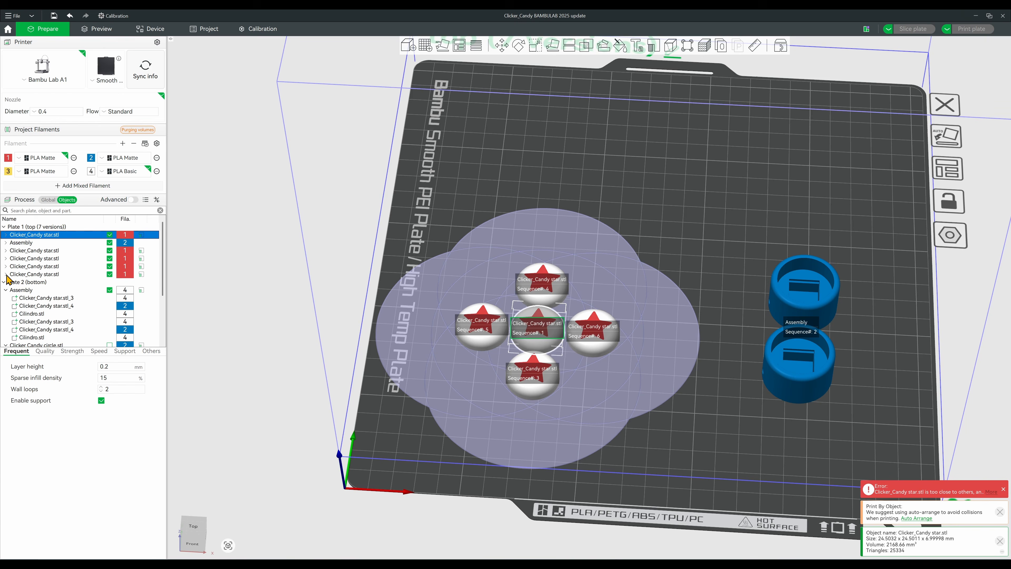
# Merge all five Clicker_Candy star.stl objects on plate 1 into a single assembly
pyautogui.click(25, 275)
pyautogui.click(46, 252)
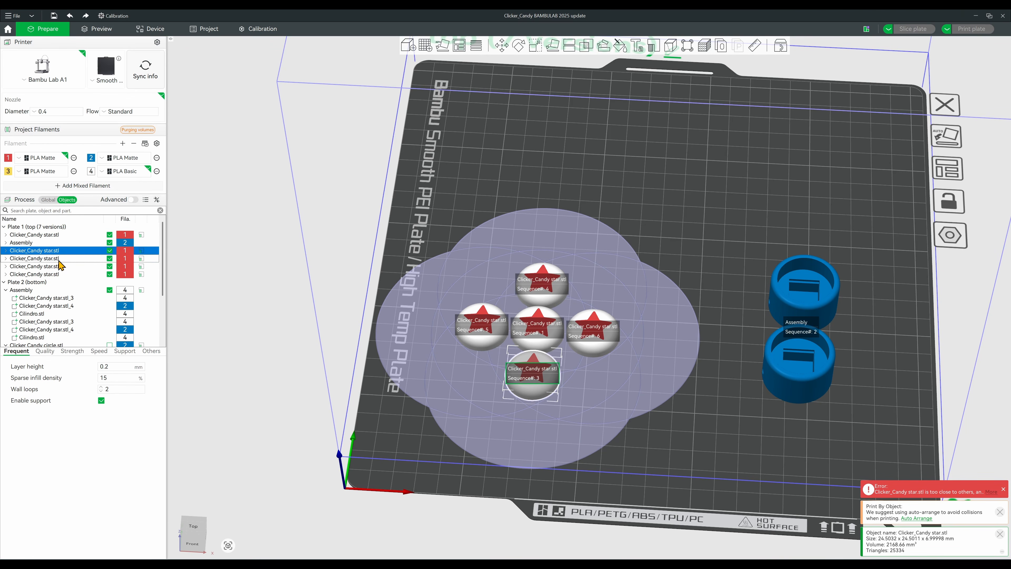
pyautogui.keyDown('ctrl'); pyautogui.click(56, 260); pyautogui.keyUp('ctrl')
pyautogui.keyDown('ctrl'); pyautogui.click(56, 267); pyautogui.keyUp('ctrl')
pyautogui.keyDown('ctrl'); pyautogui.click(57, 275); pyautogui.keyUp('ctrl')
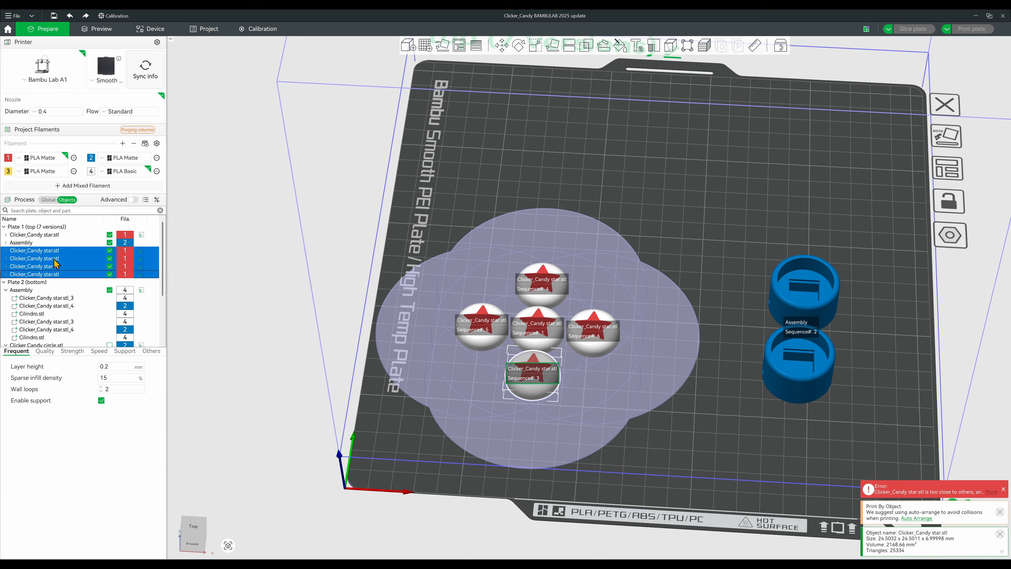
pyautogui.keyDown('ctrl'); pyautogui.click(48, 236); pyautogui.keyUp('ctrl')
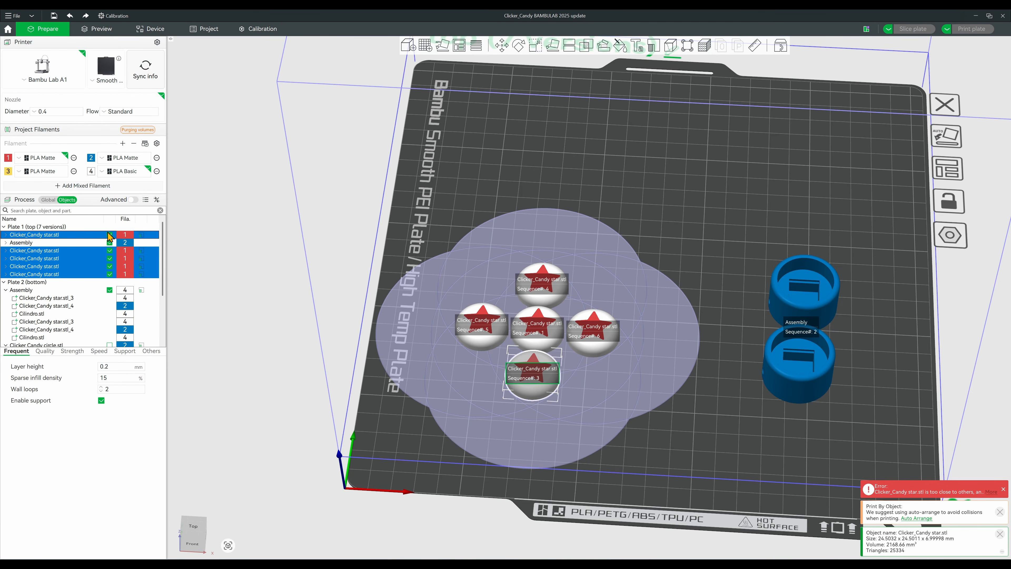
pyautogui.rightClick(71, 233)
pyautogui.click(84, 237)
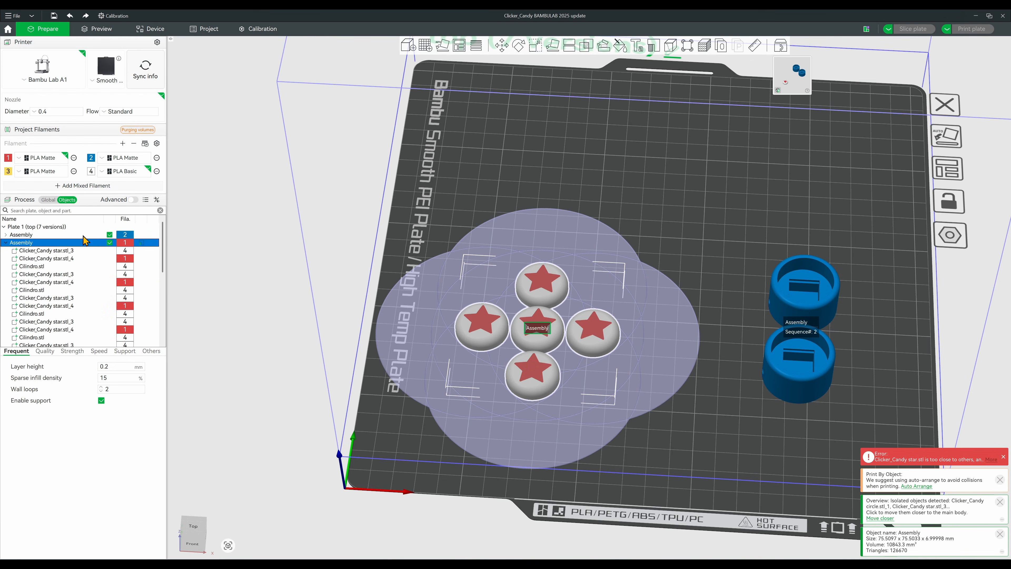
# Move the merged star assembly toward the back of plate 1, slice the plate and view the sliced parts from several angles
pyautogui.moveTo(538, 322); pyautogui.dragTo(555, 190)
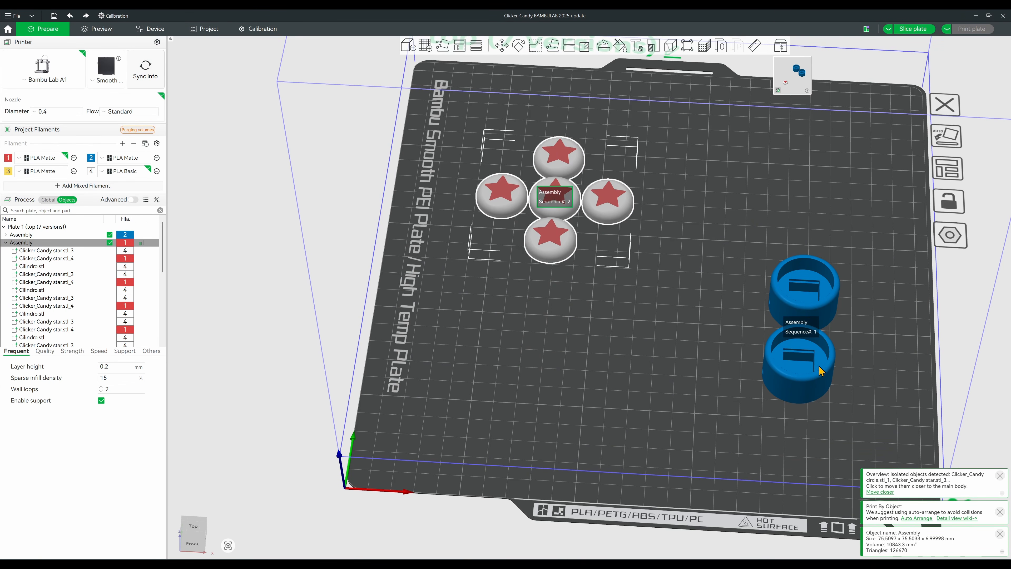
pyautogui.moveTo(659, 267)
pyautogui.mouseDown()
pyautogui.moveTo(654, 276)
pyautogui.moveTo(639, 267)
pyautogui.moveTo(648, 285)
pyautogui.moveTo(647, 272)
pyautogui.mouseUp()
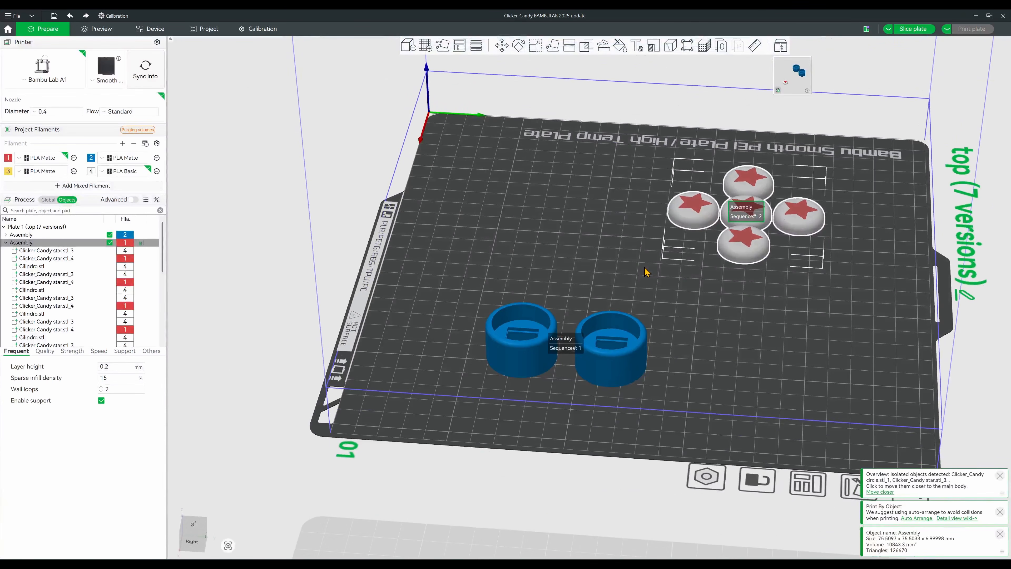
pyautogui.click(924, 31)
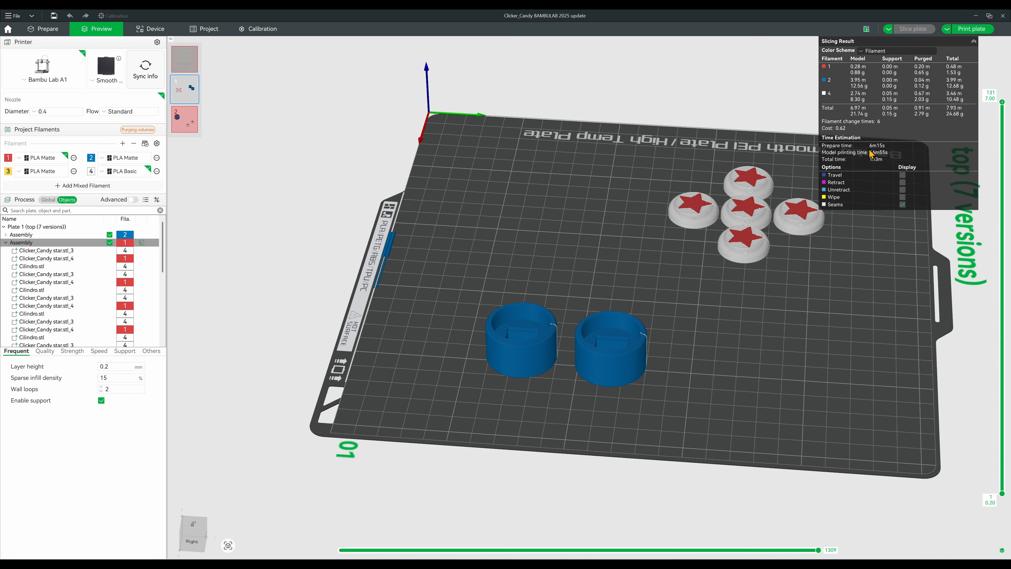
pyautogui.moveTo(815, 272); pyautogui.dragTo(788, 296)
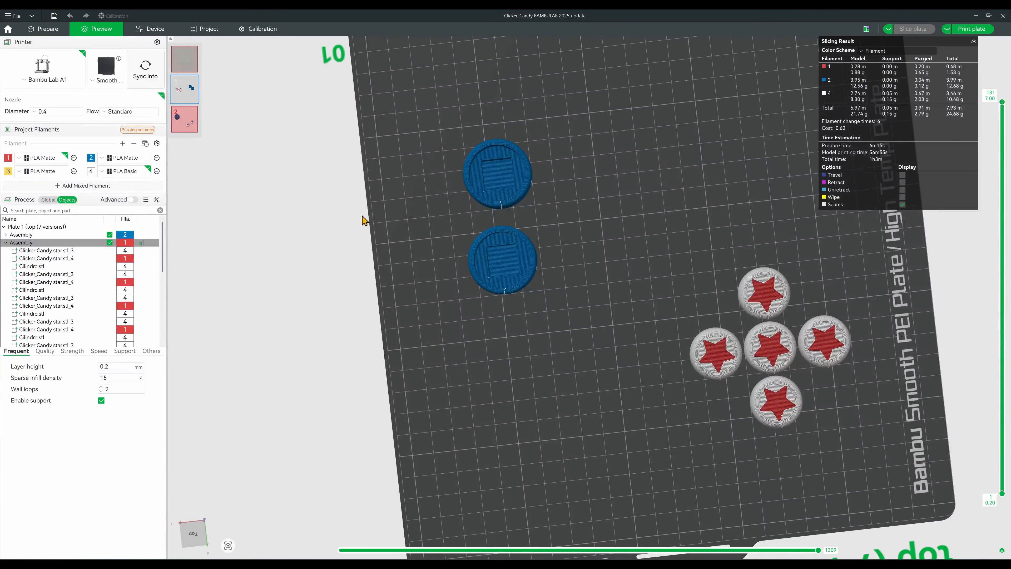
pyautogui.moveTo(519, 325); pyautogui.dragTo(613, 310)
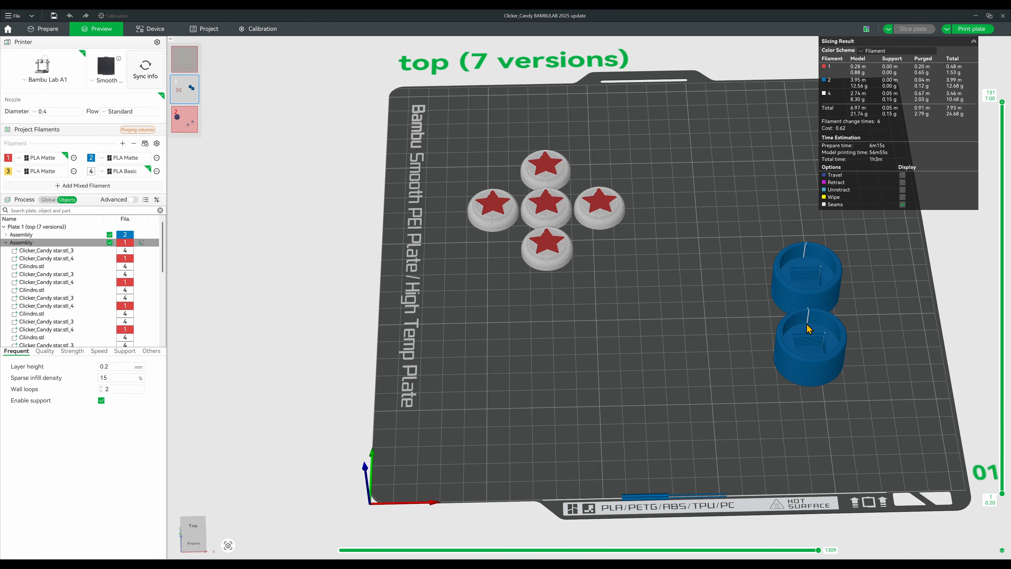
pyautogui.moveTo(807, 324); pyautogui.dragTo(805, 325)
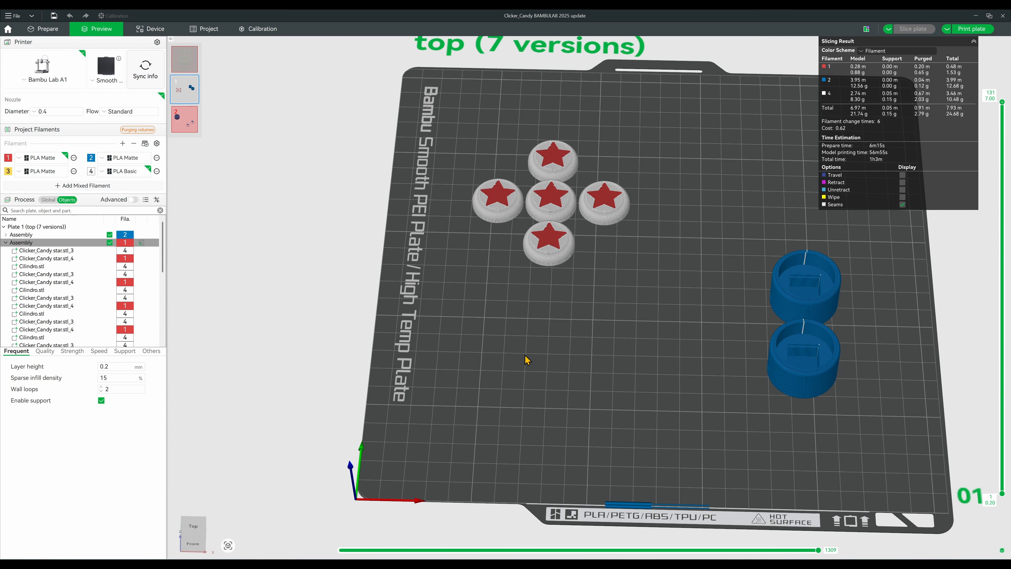
# Reorder plate 1 so the star assembly prints before the blue twist assembly, and slice the plate again
pyautogui.click(6, 243)
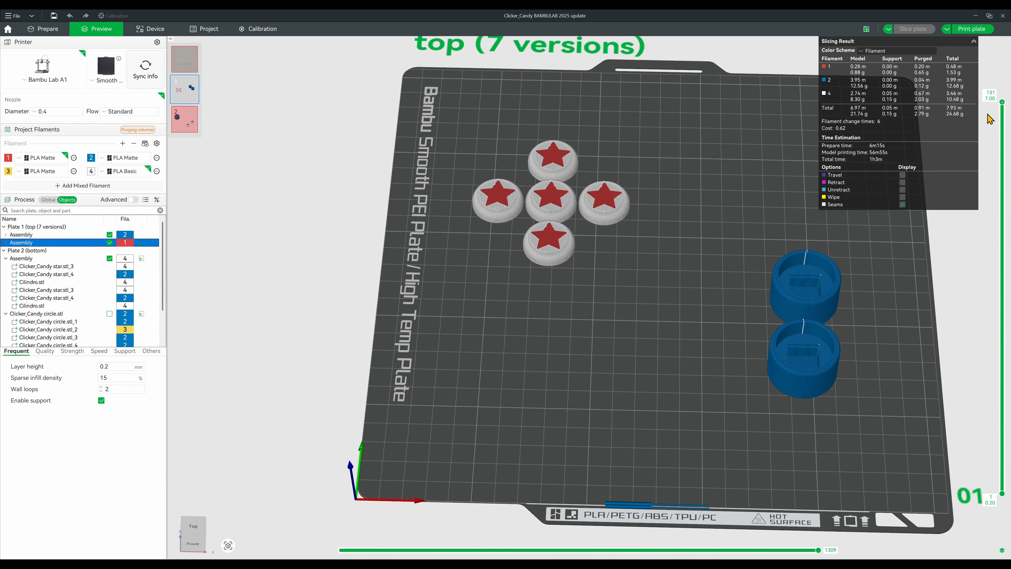
pyautogui.moveTo(1002, 102)
pyautogui.mouseDown()
pyautogui.moveTo(984, 289)
pyautogui.moveTo(1003, 488)
pyautogui.moveTo(1009, 92)
pyautogui.mouseUp()
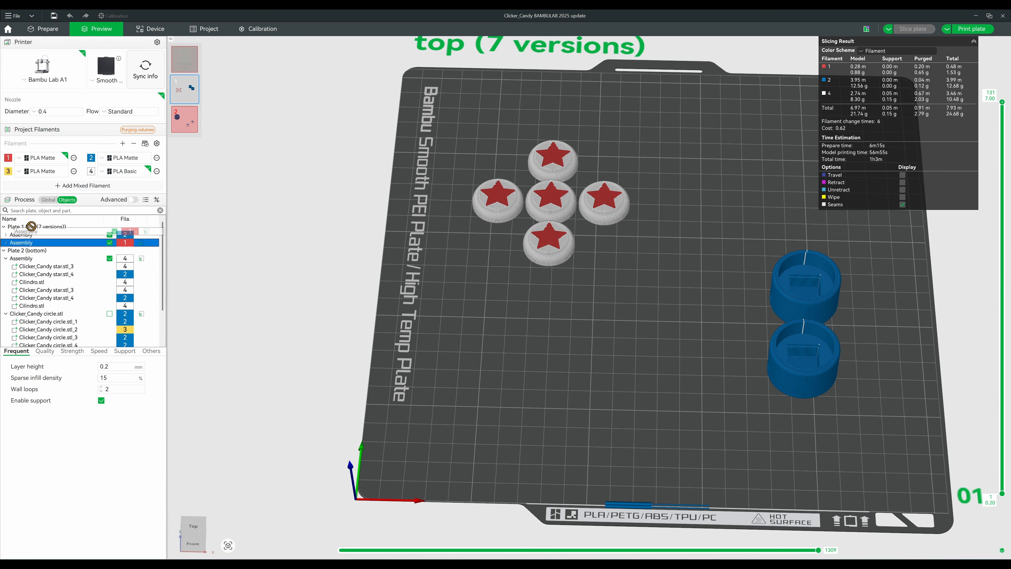
pyautogui.moveTo(24, 234); pyautogui.dragTo(38, 251)
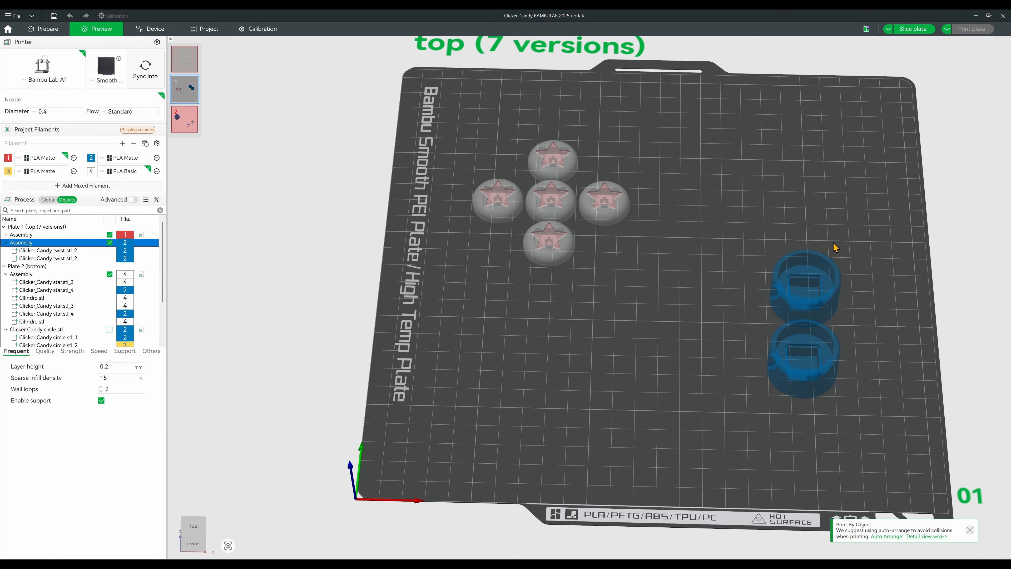
pyautogui.click(913, 29)
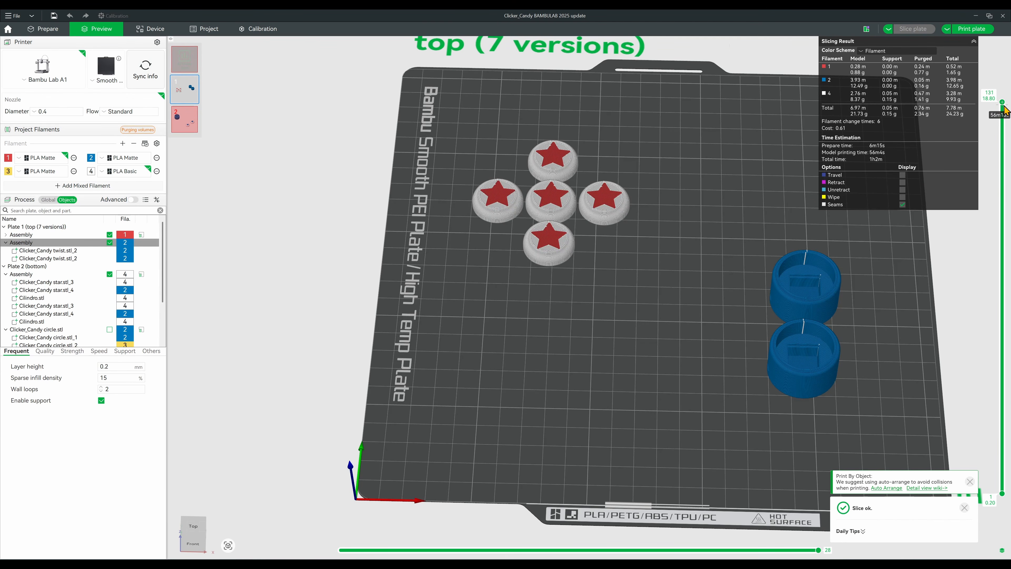
pyautogui.moveTo(1009, 97)
pyautogui.mouseDown()
pyautogui.moveTo(1002, 491)
pyautogui.moveTo(1003, 101)
pyautogui.mouseUp()
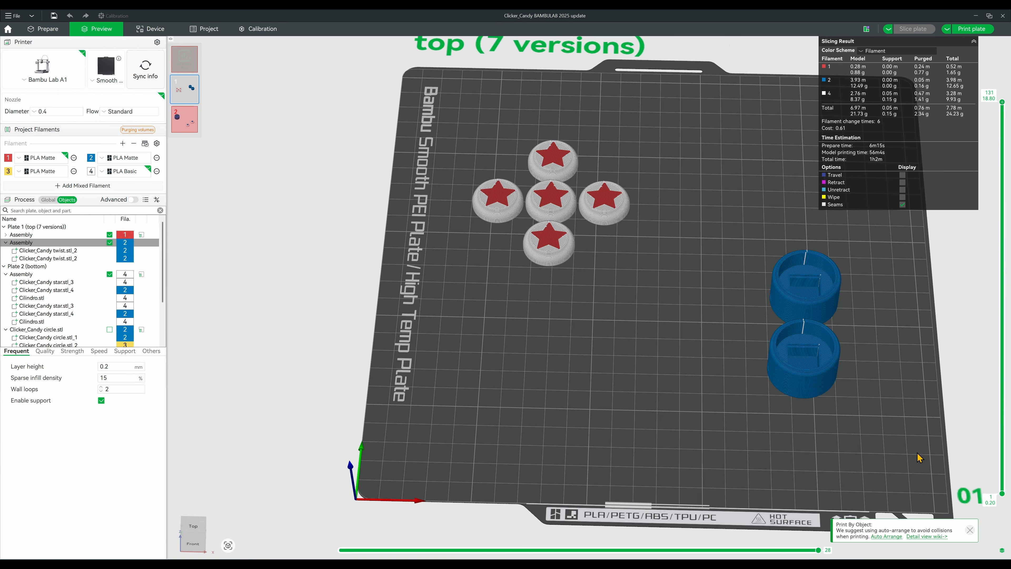
# Auto-arrange the assemblies to avoid collisions and return to the plate preparation view
pyautogui.click(891, 536)
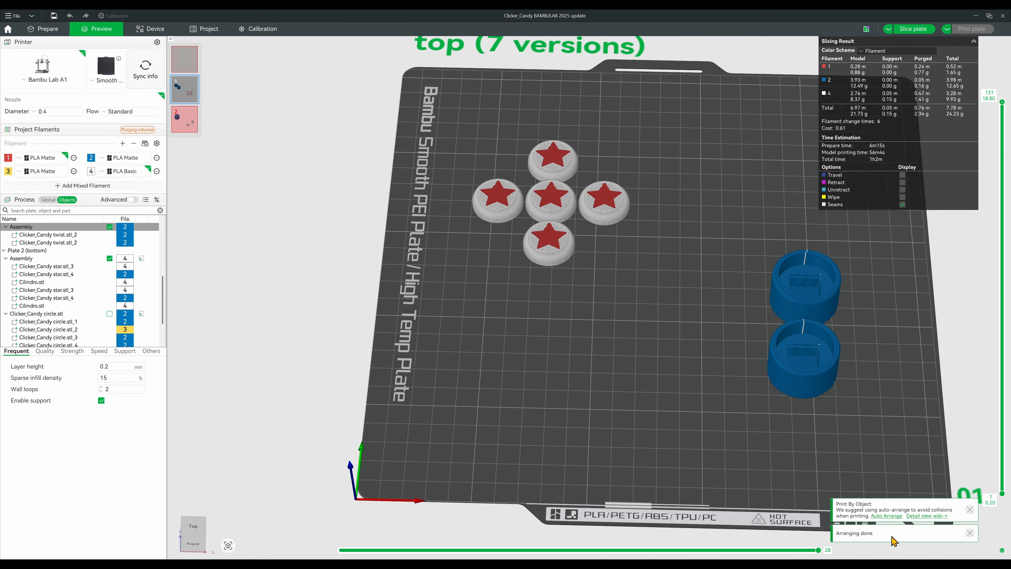
pyautogui.moveTo(889, 281); pyautogui.dragTo(901, 301)
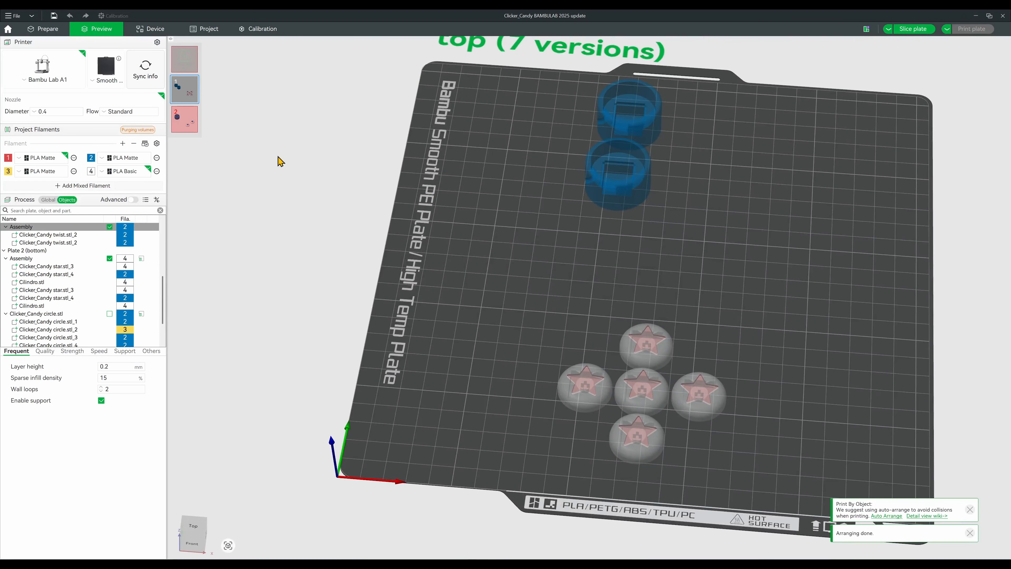
pyautogui.click(51, 28)
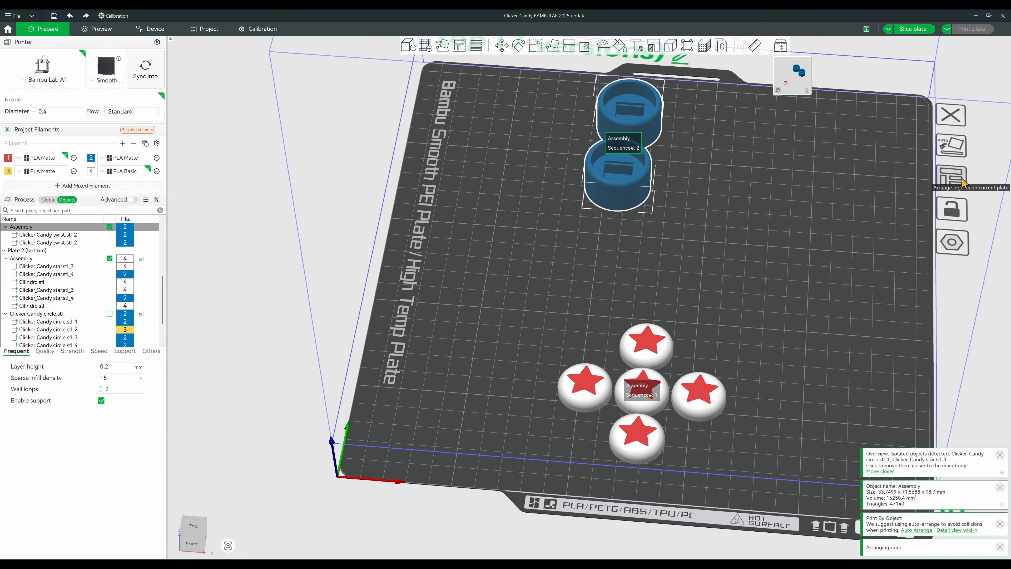
# Auto-arrange the star and twist assemblies on plate 1
pyautogui.click(952, 178)
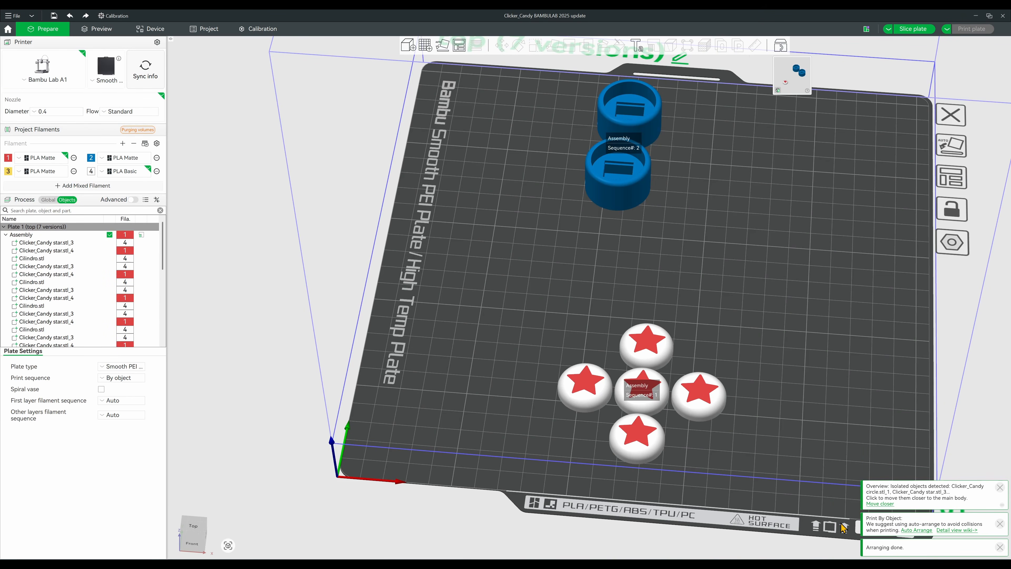
# Open the Bambu Lab Wiki guide on auto-arranging, read through its modes, options and working principle, and return to Bambu Studio
pyautogui.click(948, 531)
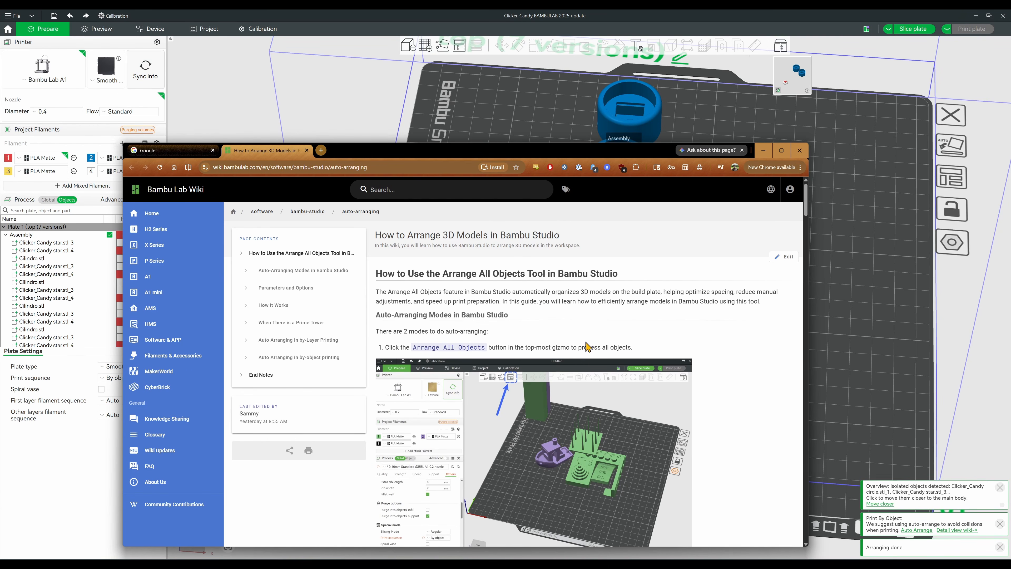
pyautogui.scroll(-2, 590, 346)
pyautogui.scroll(-6, 660, 382)
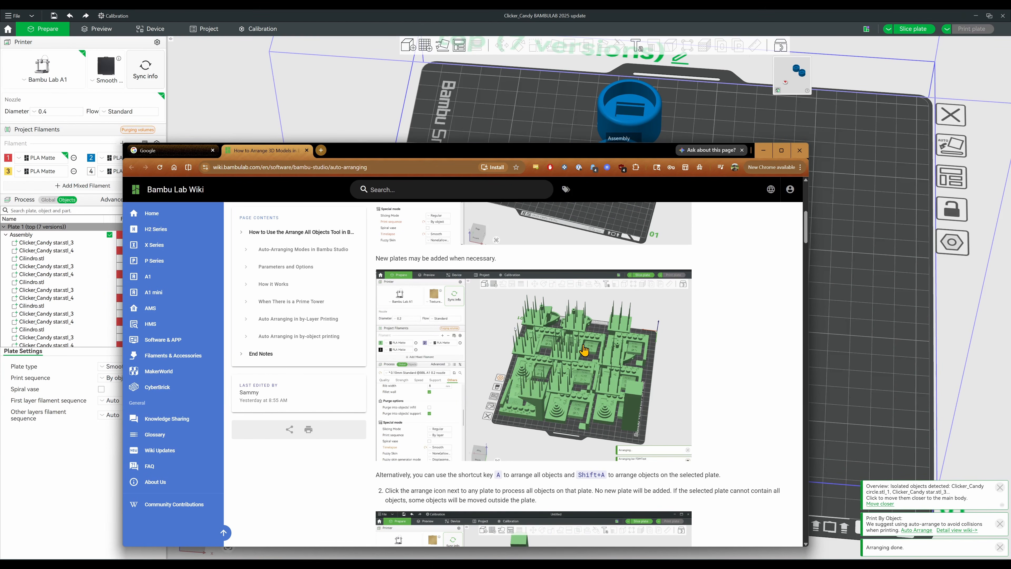
pyautogui.scroll(-4, 580, 353)
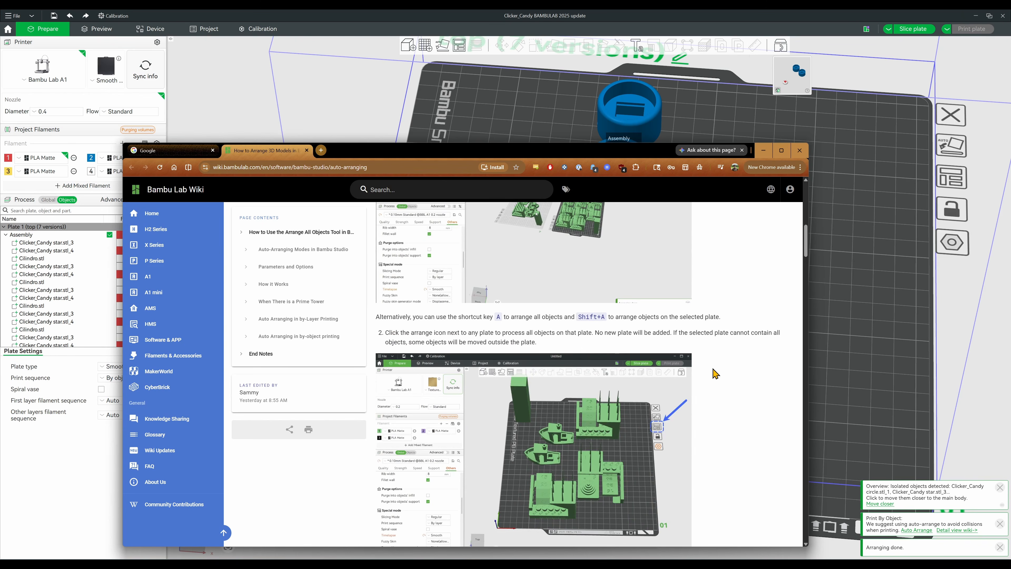
pyautogui.scroll(-12, 698, 370)
pyautogui.scroll(-15, 699, 371)
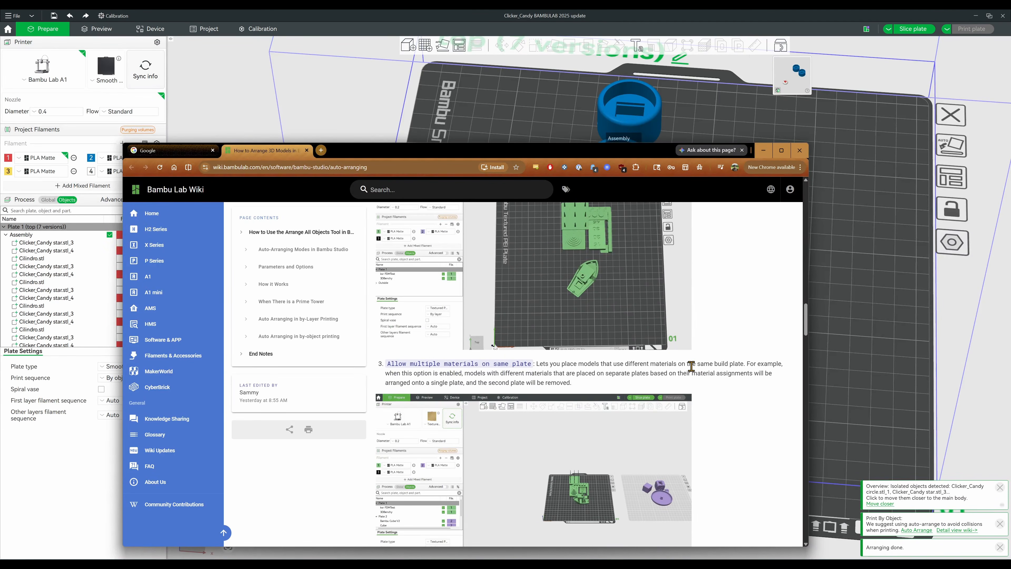
pyautogui.scroll(-2, 697, 363)
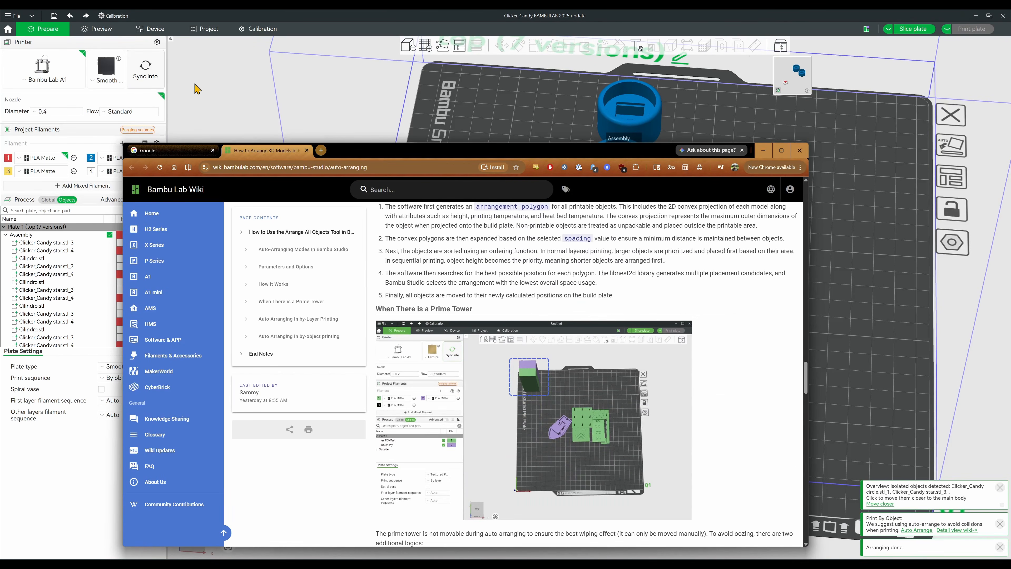
pyautogui.click(199, 84)
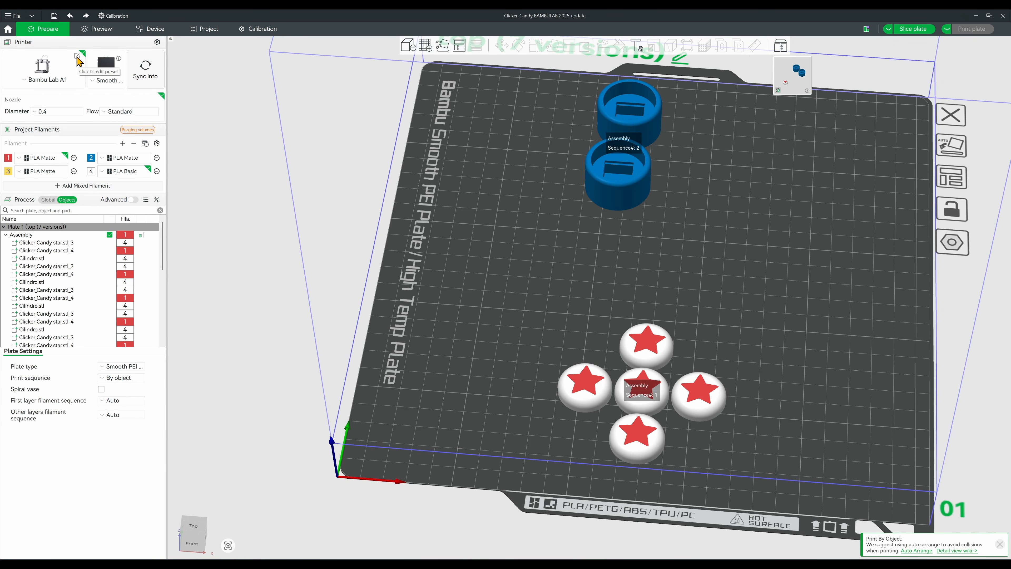
# Examine the Extruder Clearance values in the Bambu Lab A1 0.4 nozzle printer settings, and close the settings unchanged
pyautogui.click(78, 57)
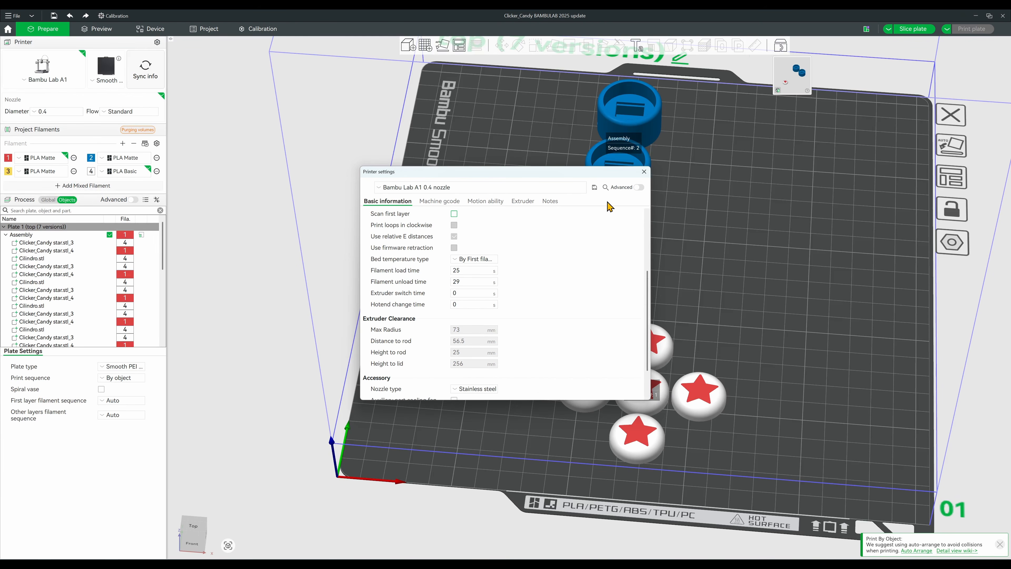
pyautogui.click(644, 172)
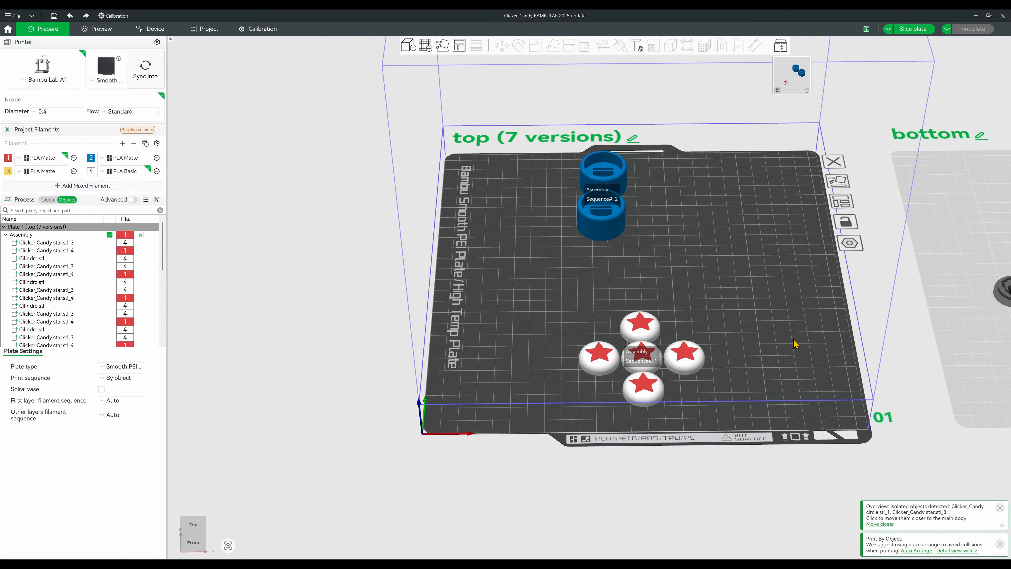
# Move the blue star assembly from the bottom plate onto plate 1 and auto-arrange all objects on that plate
pyautogui.moveTo(890, 343); pyautogui.dragTo(728, 341, button='right')
pyautogui.moveTo(983, 330); pyautogui.dragTo(609, 266)
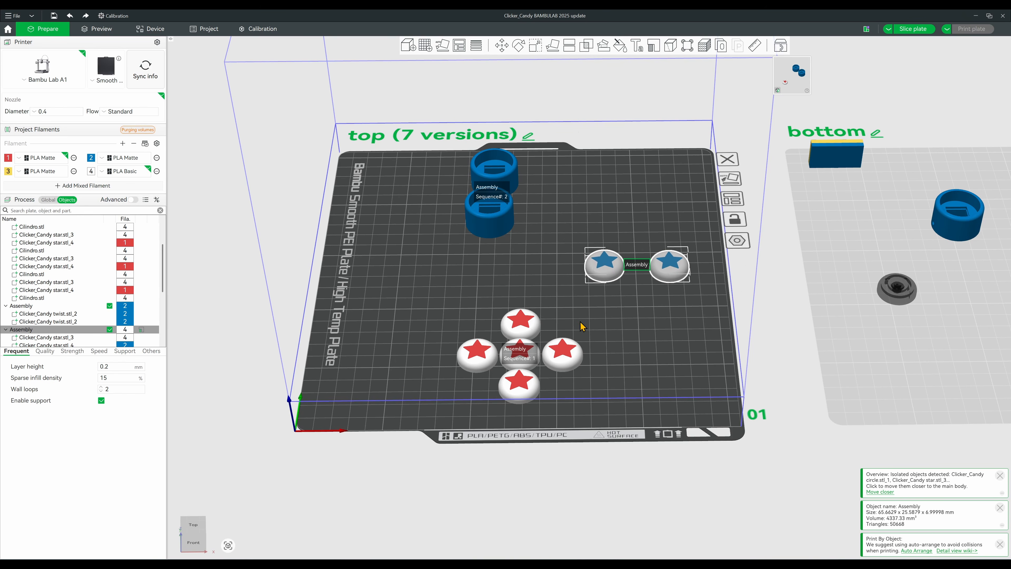
pyautogui.click(732, 200)
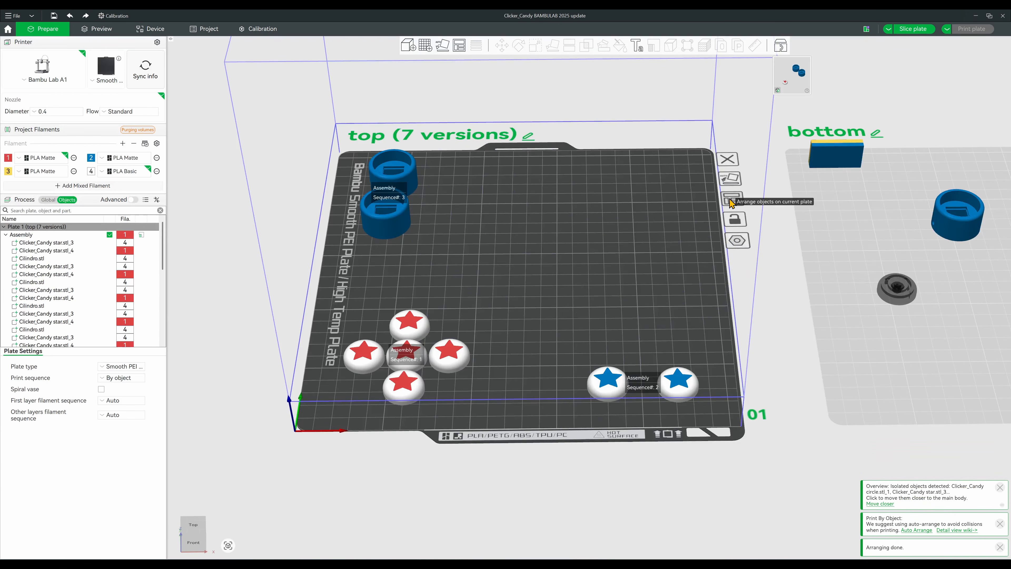